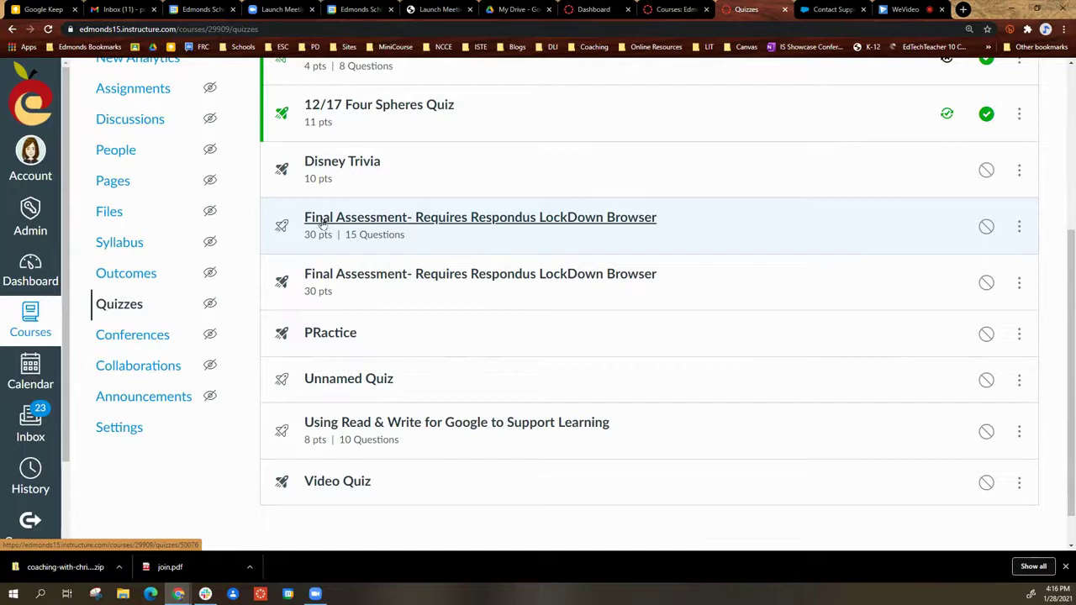
Migrate the Final Assessment- Requires Respondus LockDown Browser quiz into a new 30-point copy
click(1019, 229)
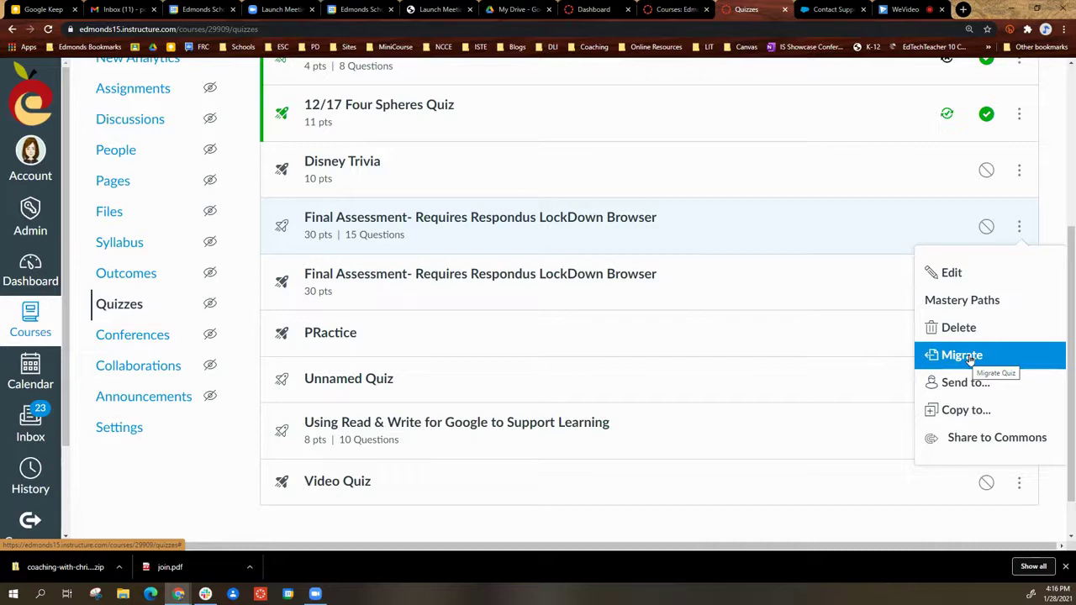
click(971, 358)
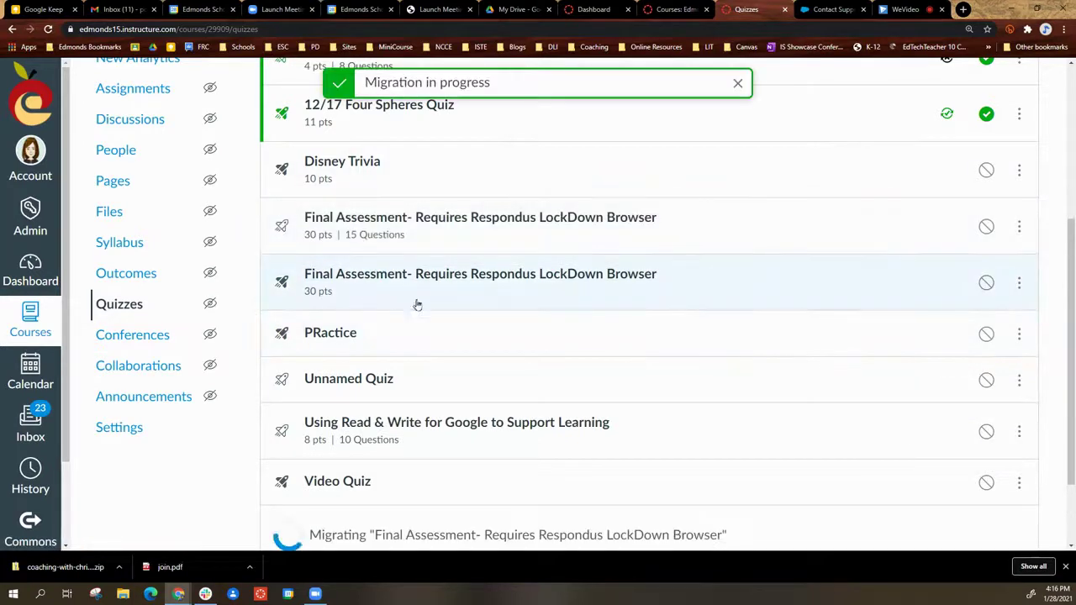
scroll(439, 334, down, 2)
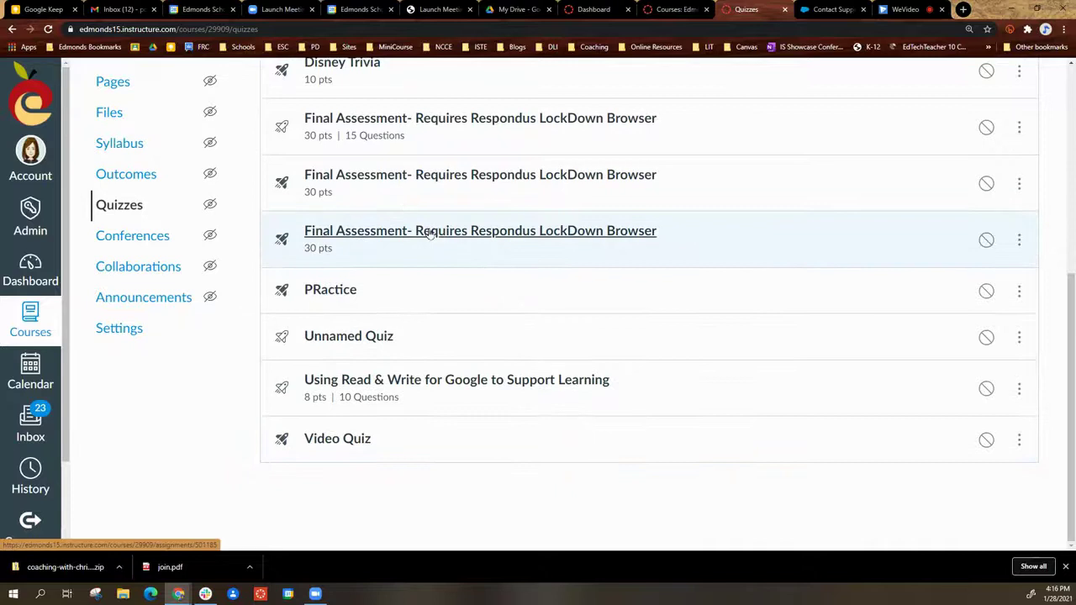
Edit the migrated copy's title, deleting 'Requires Respondus LockDown Browser' so it reads 'Final Assessment'
scroll(338, 244, up, 1)
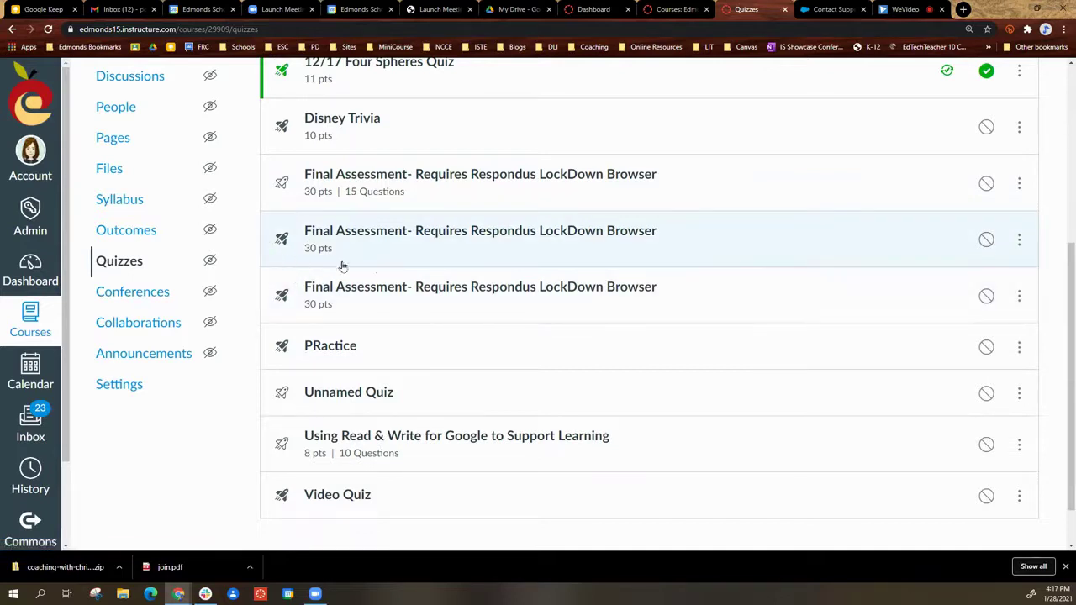
click(1021, 242)
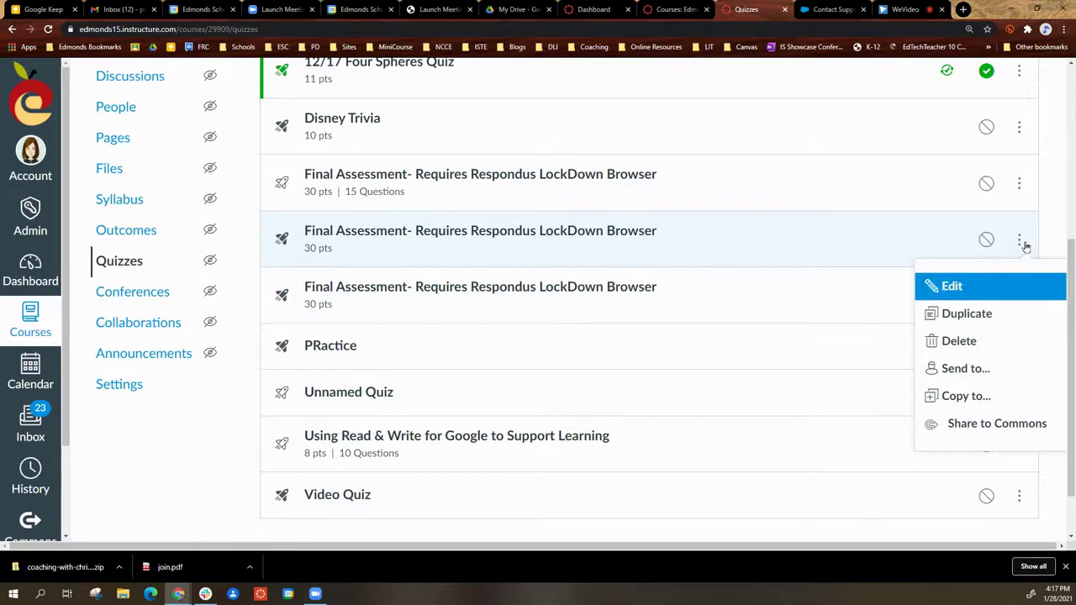
click(948, 286)
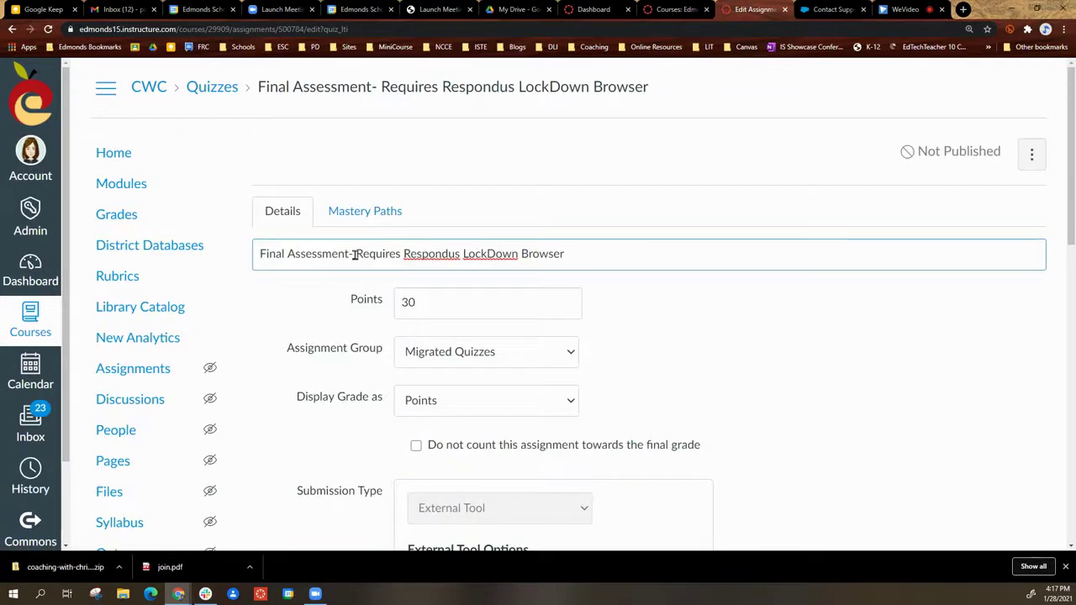
drag(354, 255, 738, 246)
key(BackSpace)
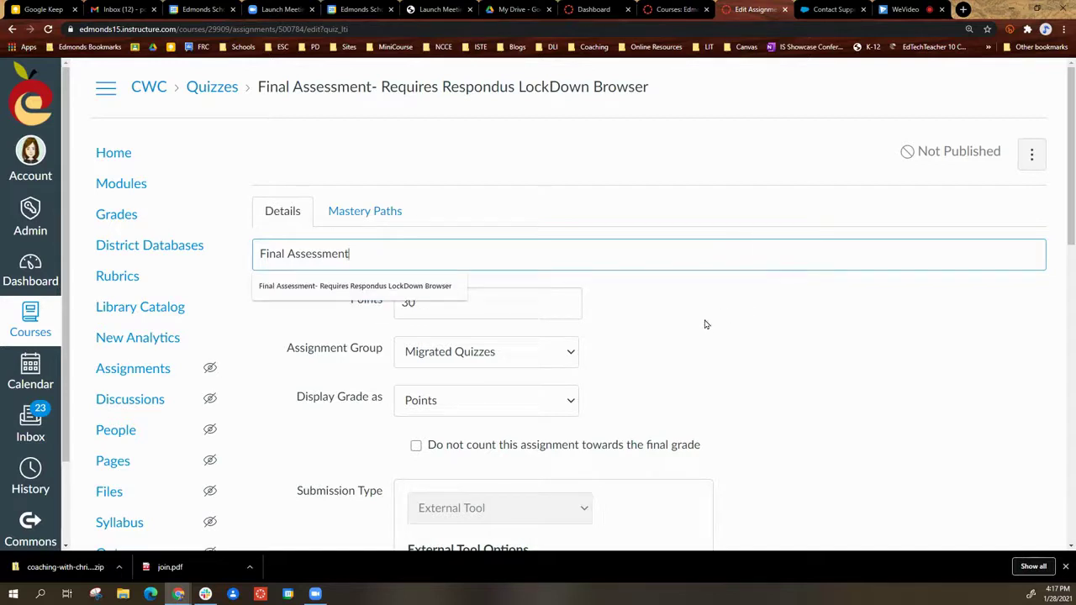
click(821, 395)
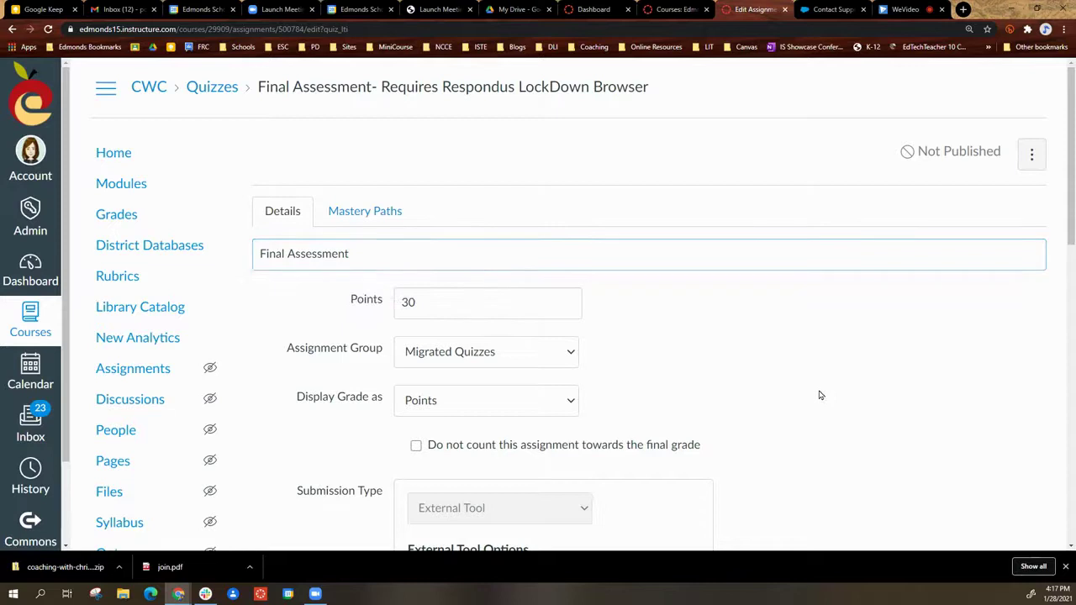
scroll(857, 411, down, 10)
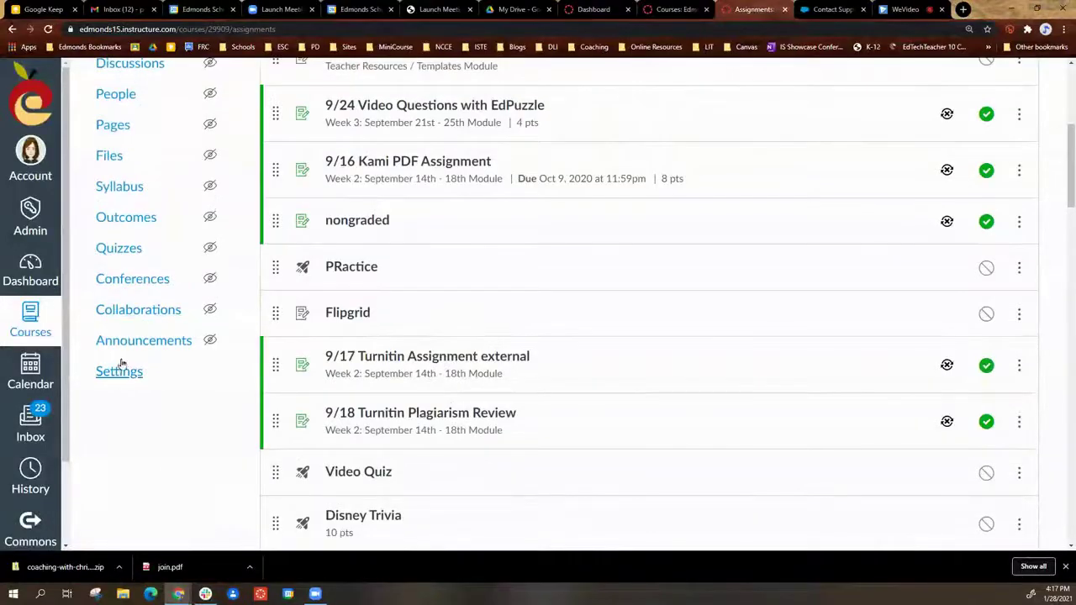
Go to the CWC course Settings and view the Course Details tab
click(119, 373)
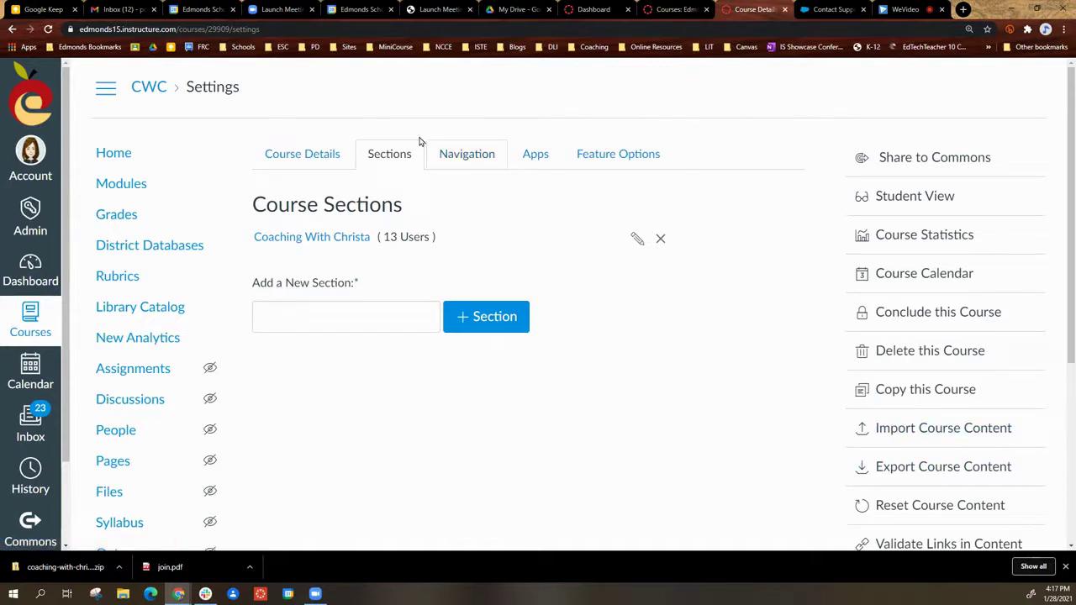
click(292, 151)
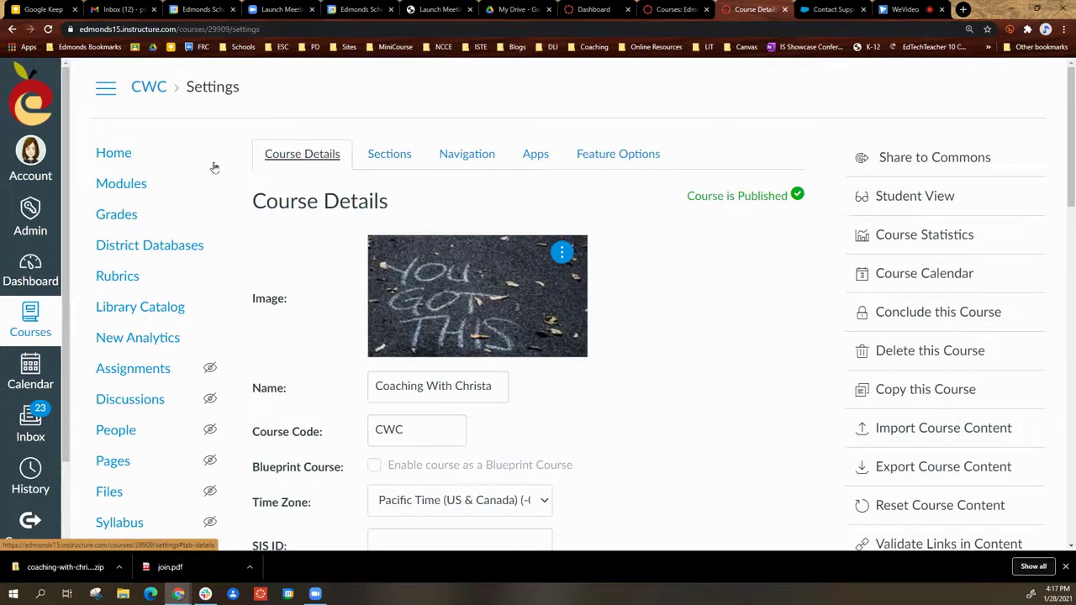
scroll(828, 496, down, 2)
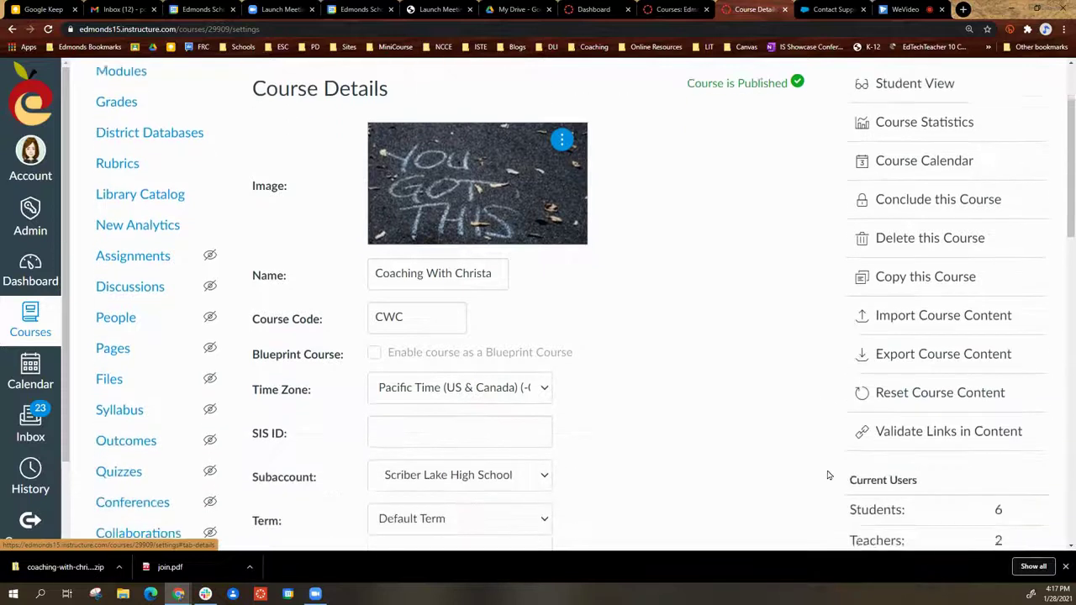
scroll(839, 436, up, 1)
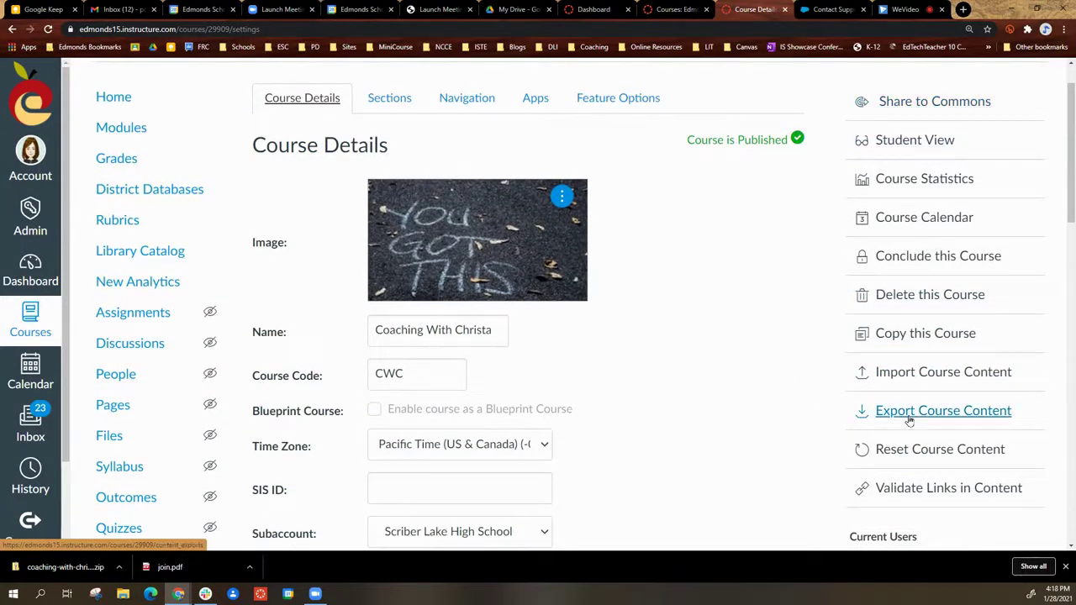
Create a quiz export of only Final Assessment, excluding Four Spheres, Unnamed and Read & Write quizzes
click(980, 417)
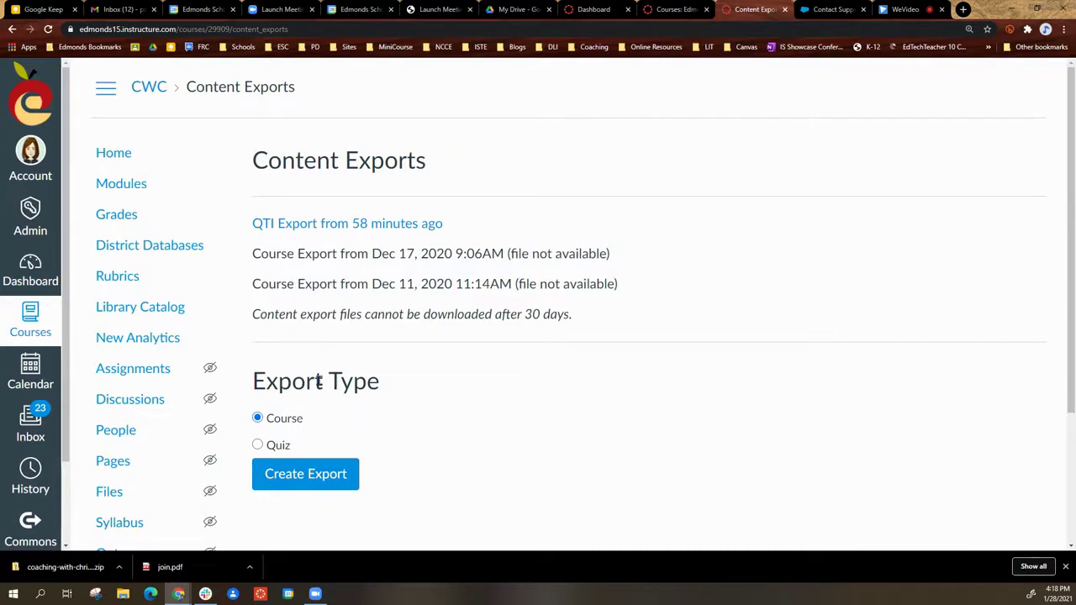
click(257, 446)
scroll(474, 413, down, 3)
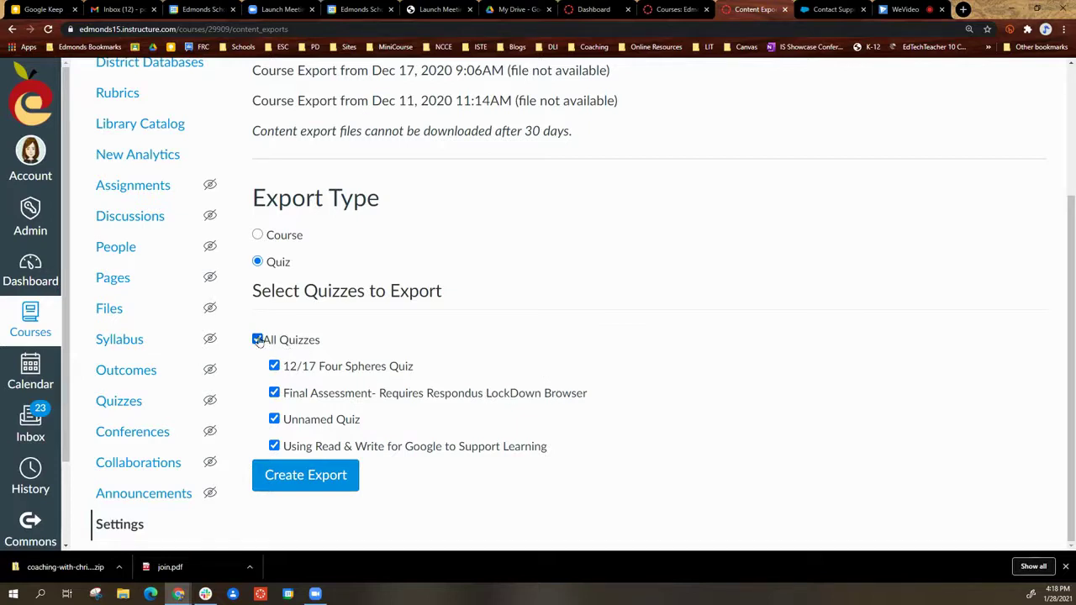
click(275, 366)
click(274, 419)
click(274, 446)
click(289, 481)
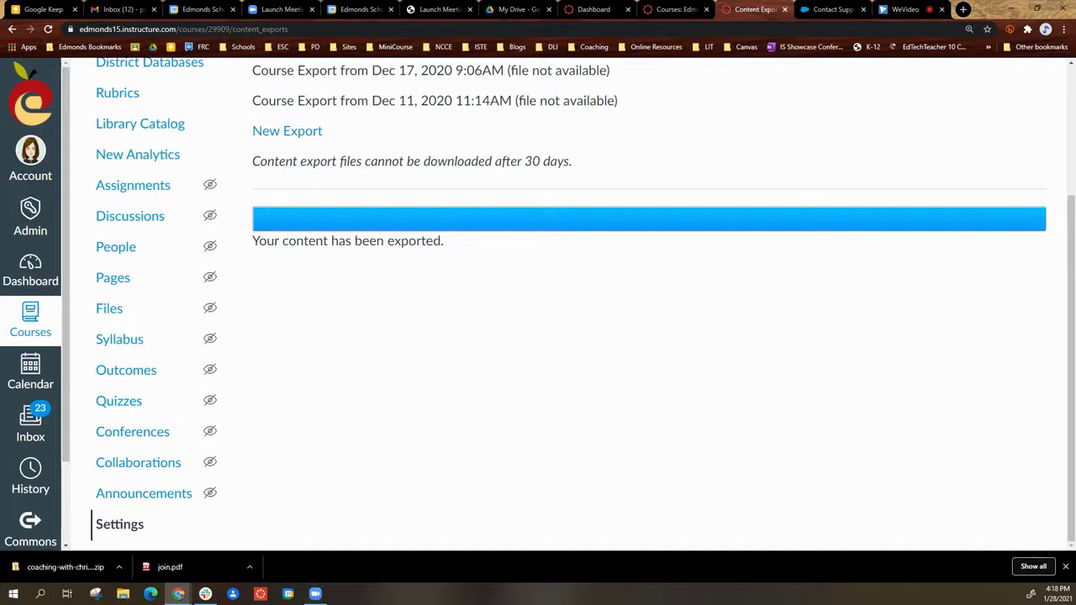
scroll(361, 190, up, 3)
Download the newest QTI Export zip from the course Content Exports page
scroll(356, 195, up, 1)
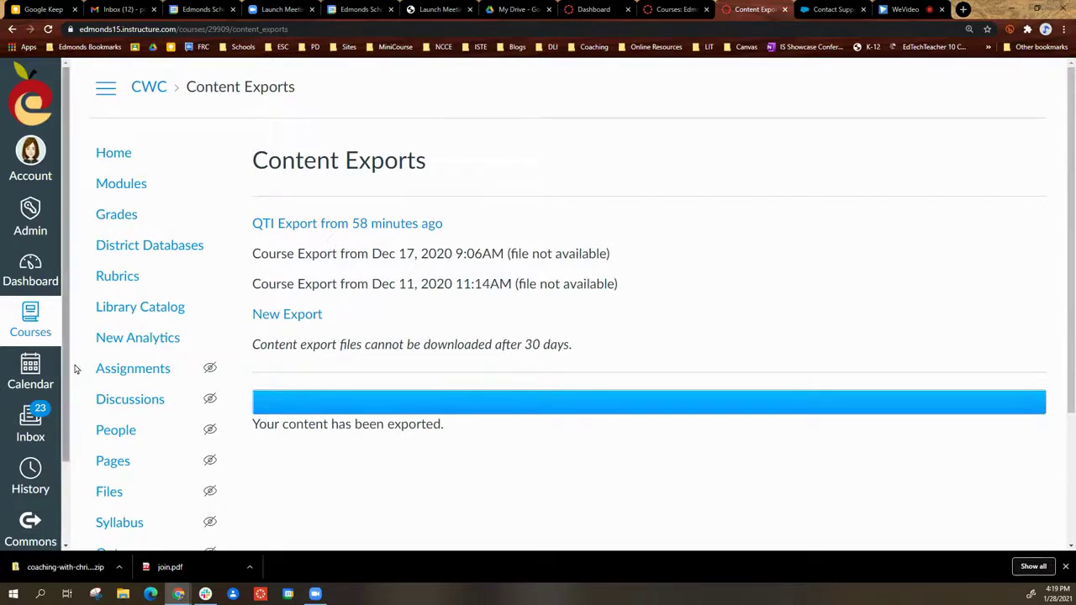
scroll(118, 470, down, 5)
click(113, 278)
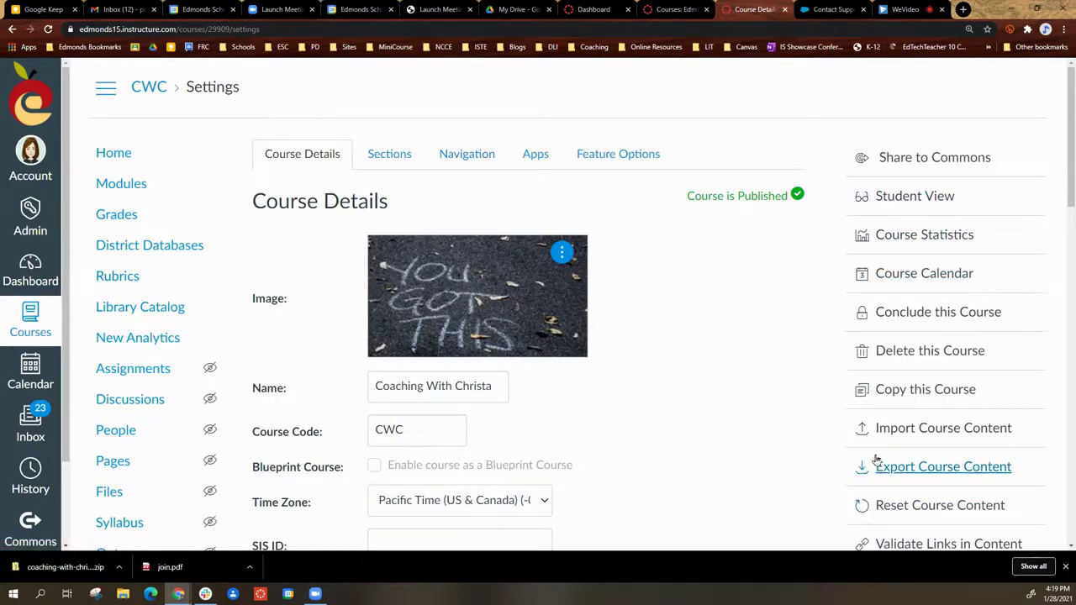
click(926, 468)
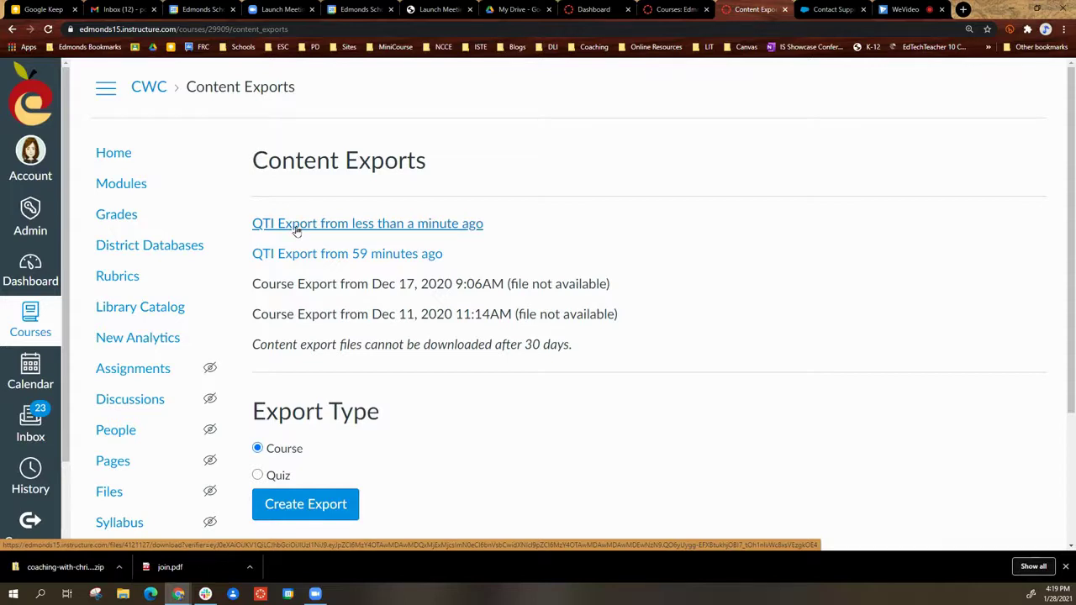
click(296, 231)
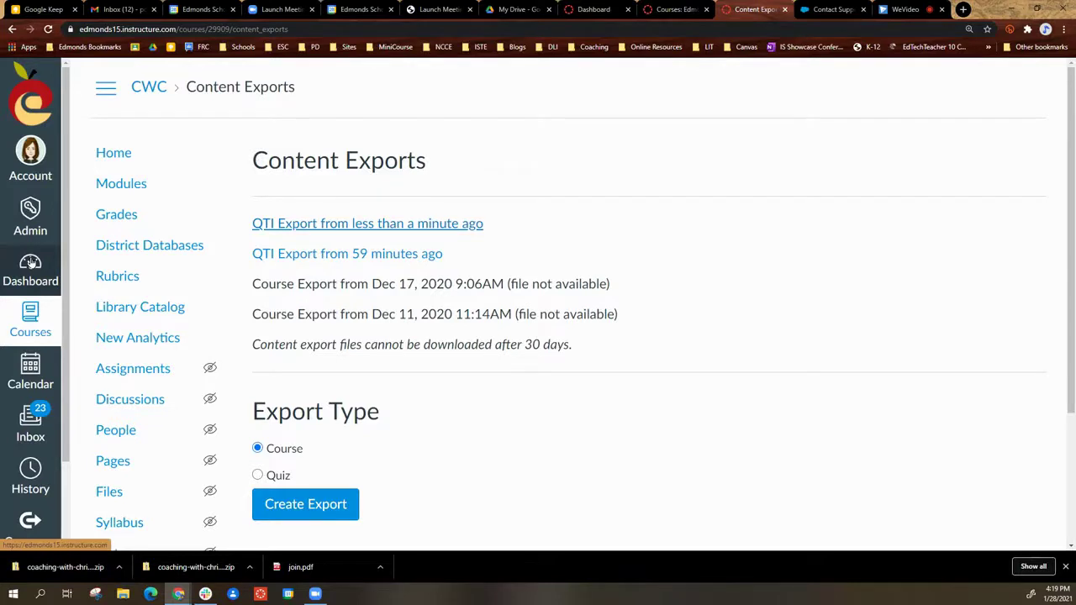
Go from the dashboard to the Canvas 101 Training Course's Import Existing Content page
click(30, 264)
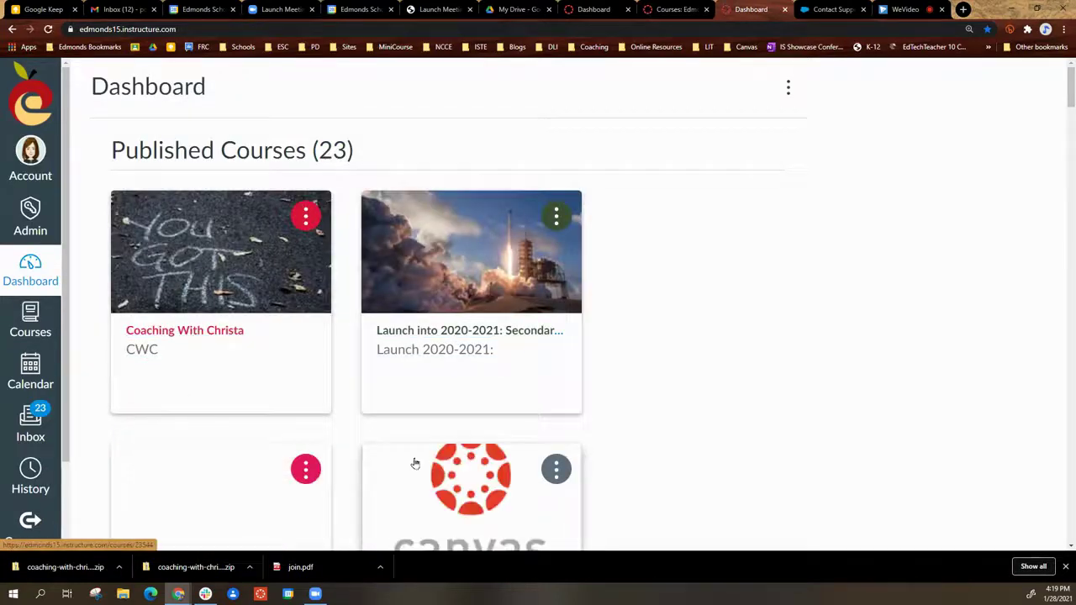
scroll(413, 446, down, 3)
scroll(413, 447, down, 3)
click(442, 344)
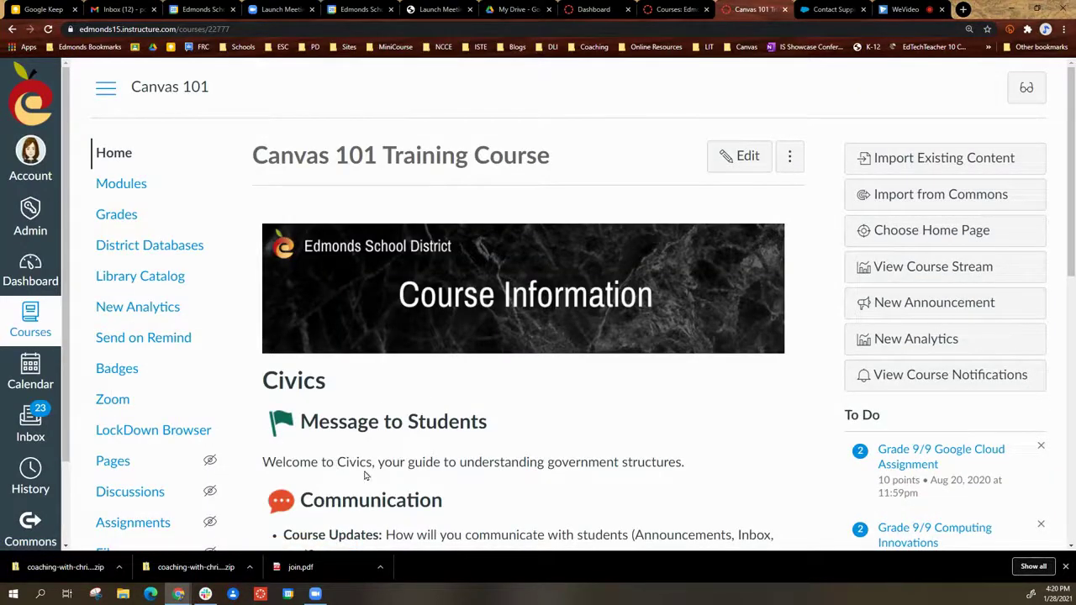
scroll(126, 437, down, 3)
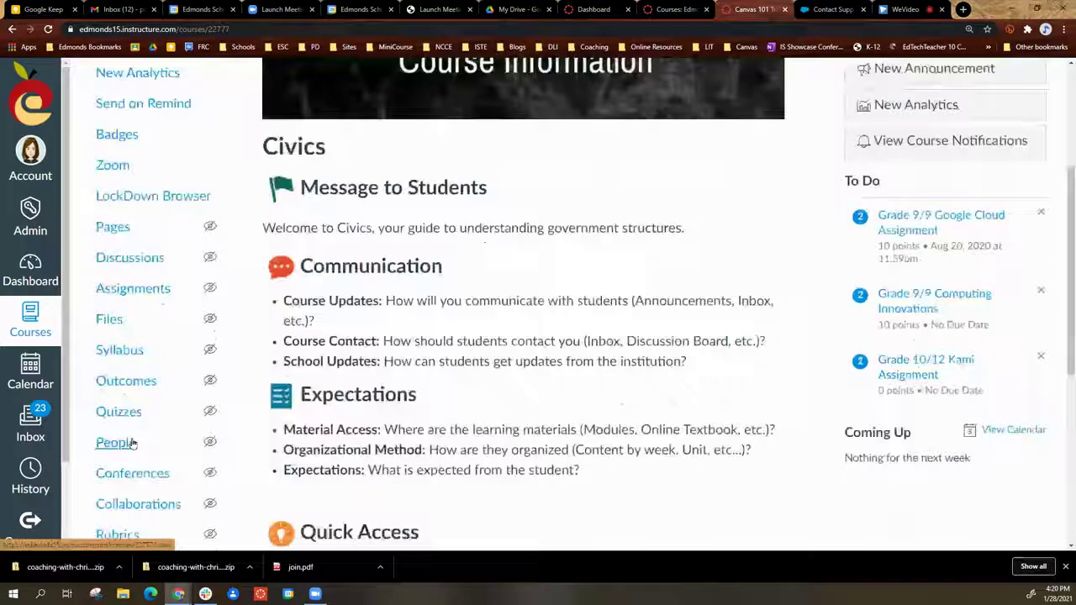
scroll(931, 175, up, 3)
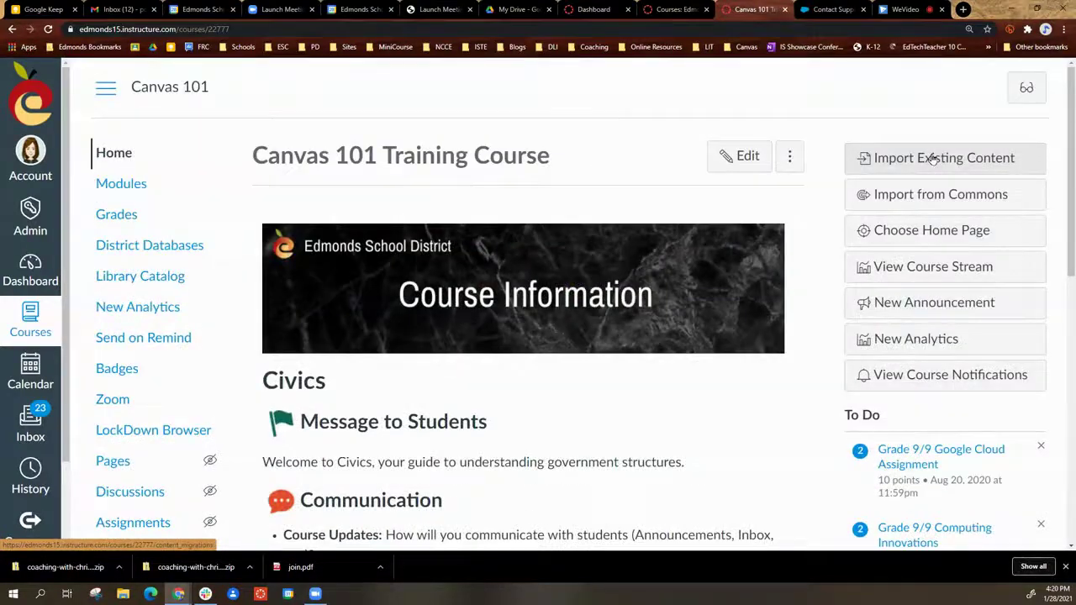
click(932, 160)
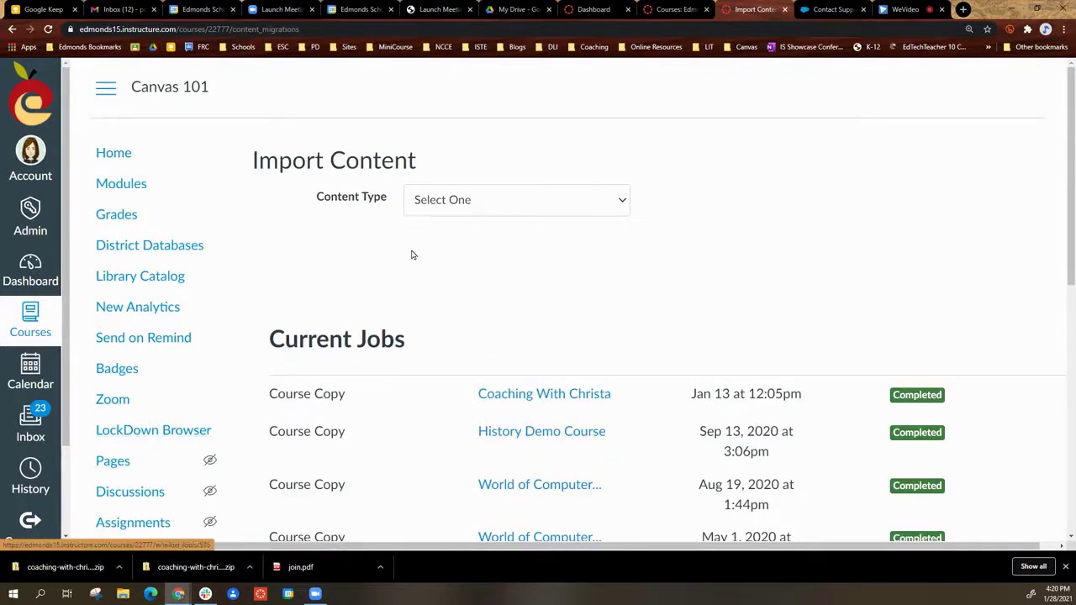
Import the downloaded quiz export zip from Downloads as a QTI .zip file
click(496, 201)
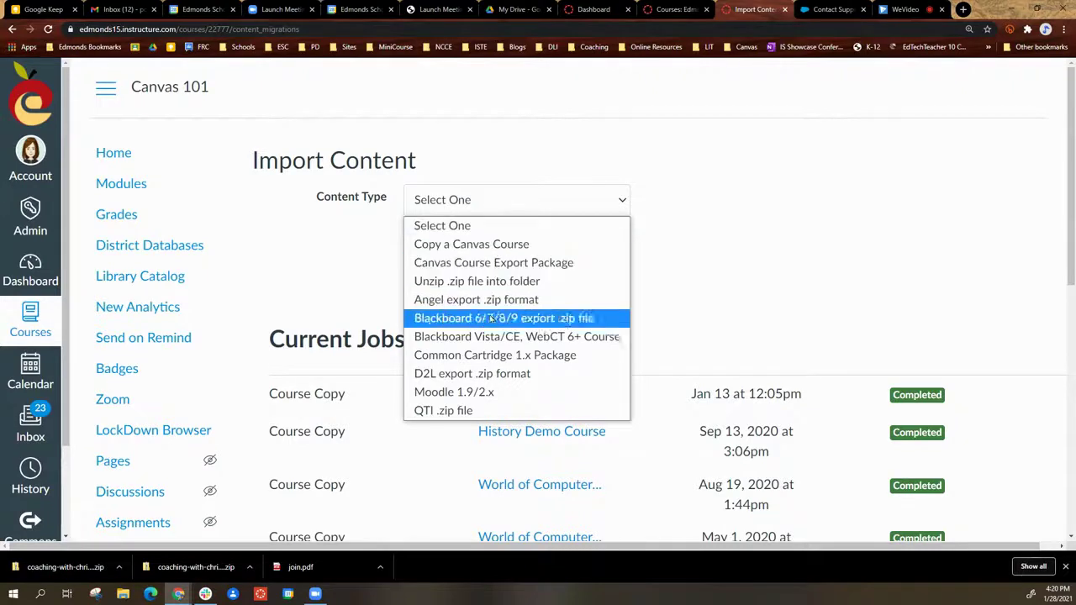
click(445, 410)
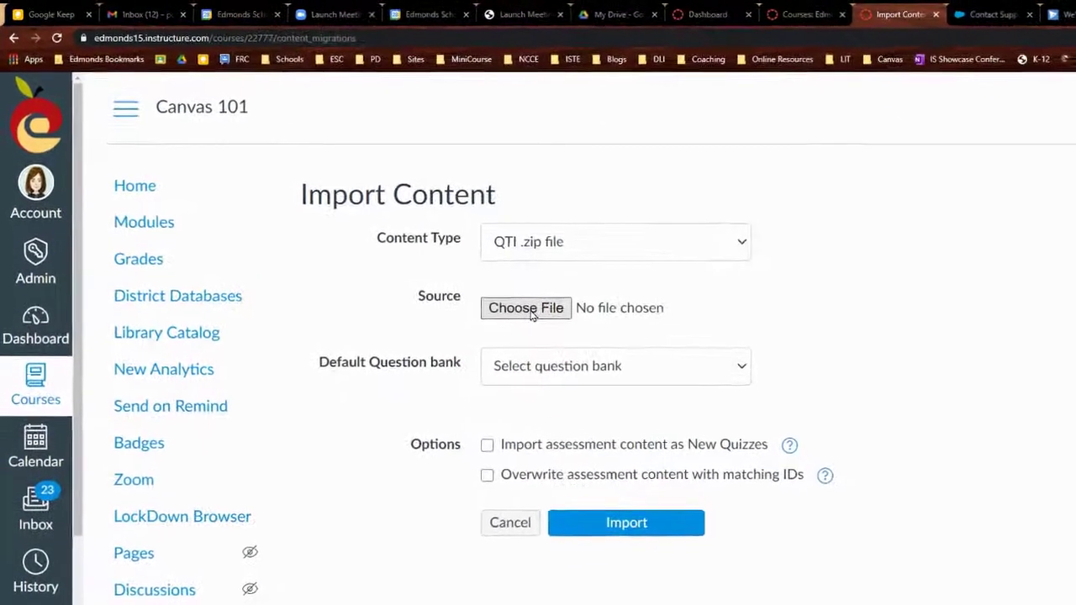
click(490, 286)
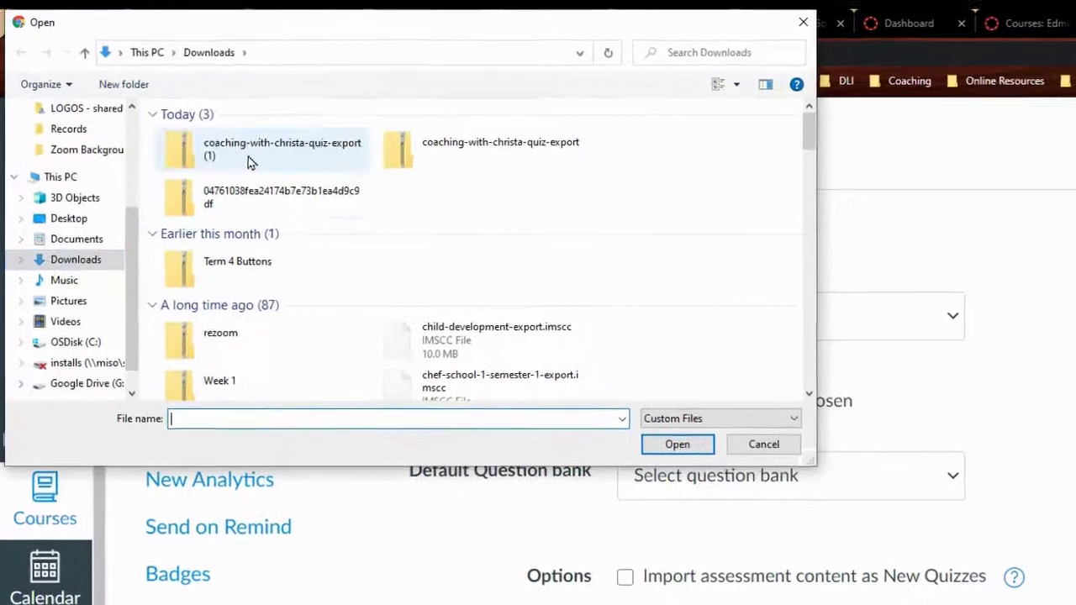
click(261, 157)
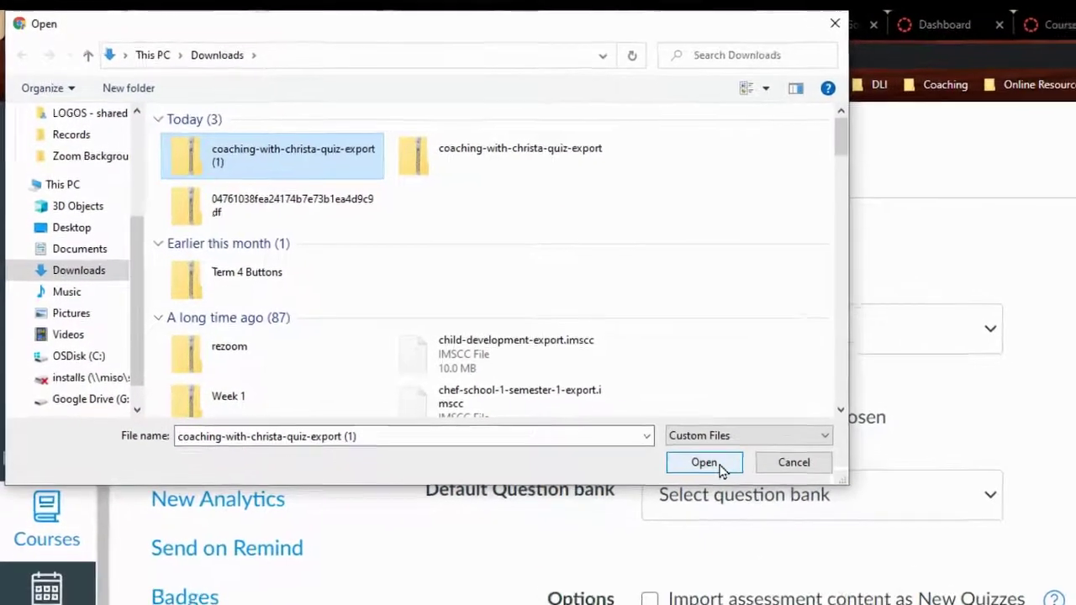
click(668, 437)
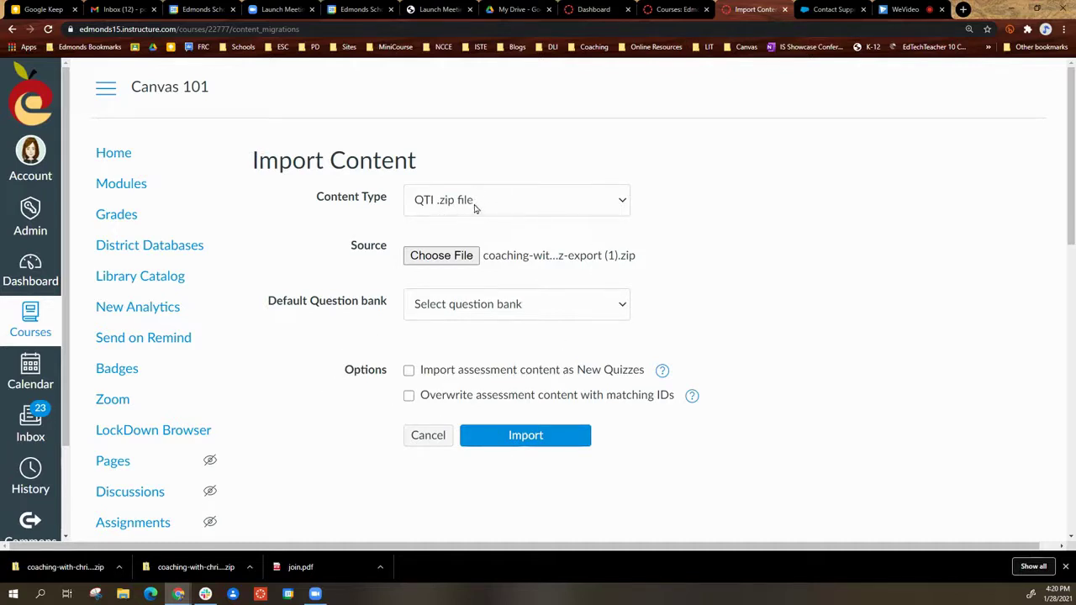
click(511, 436)
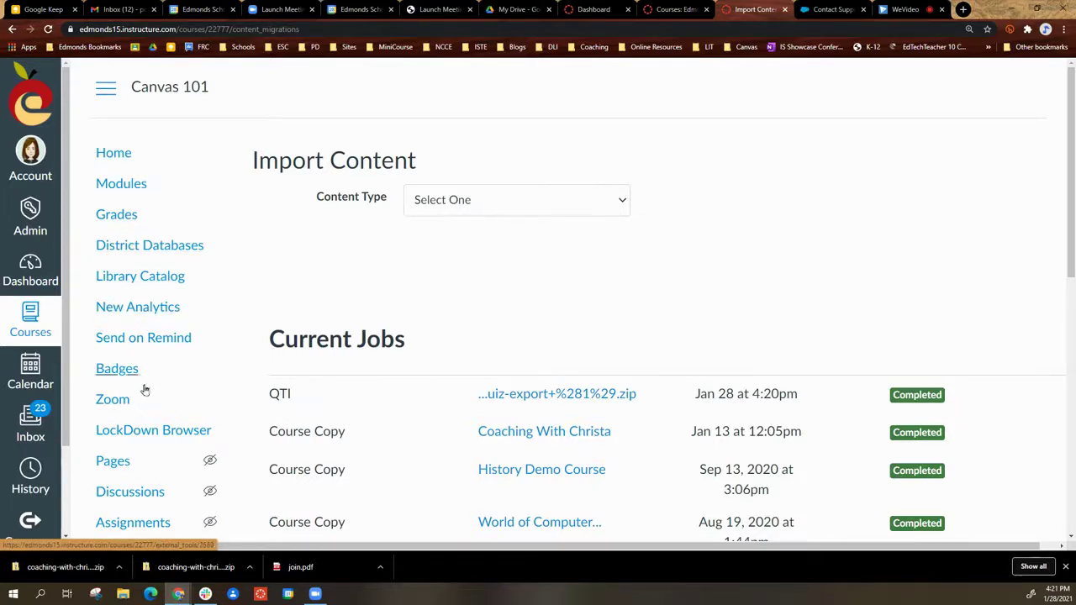
Inspect the imported Final Assessment quiz's settings, then go back to the Quizzes list
scroll(146, 399, down, 3)
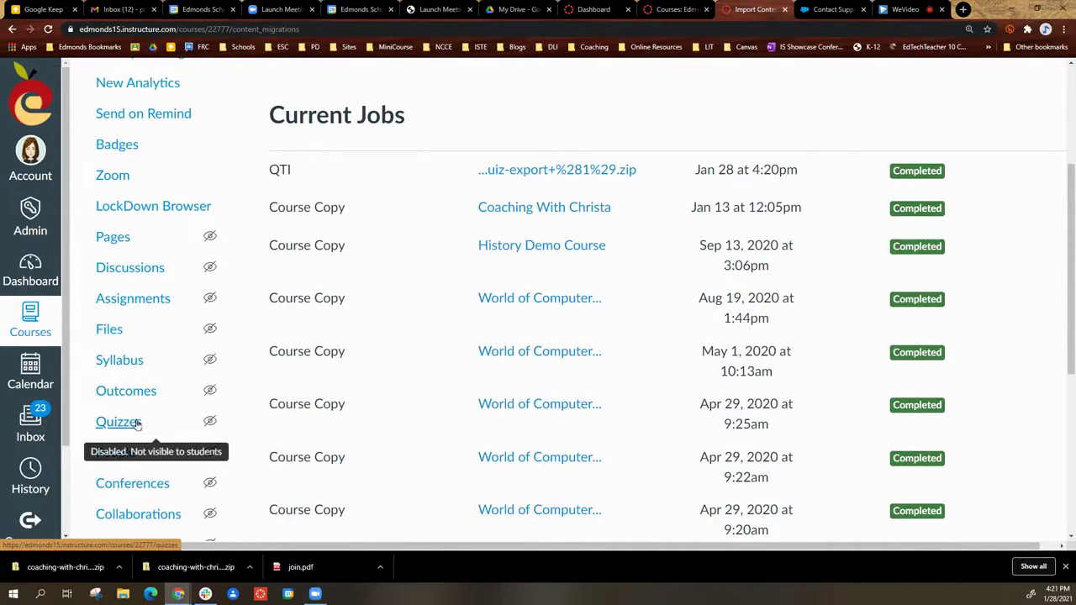
click(122, 430)
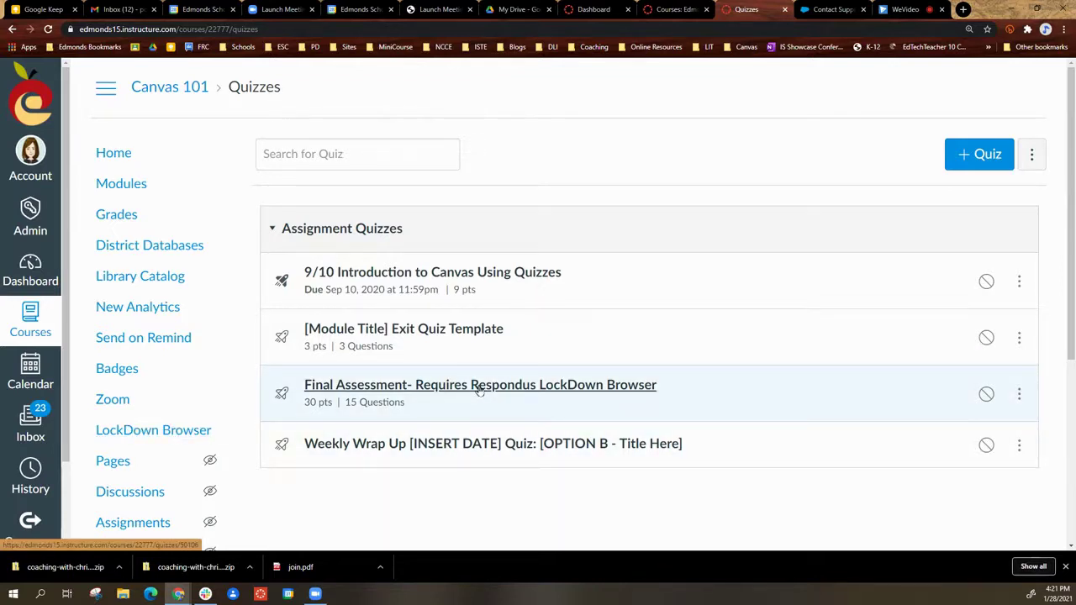
click(408, 390)
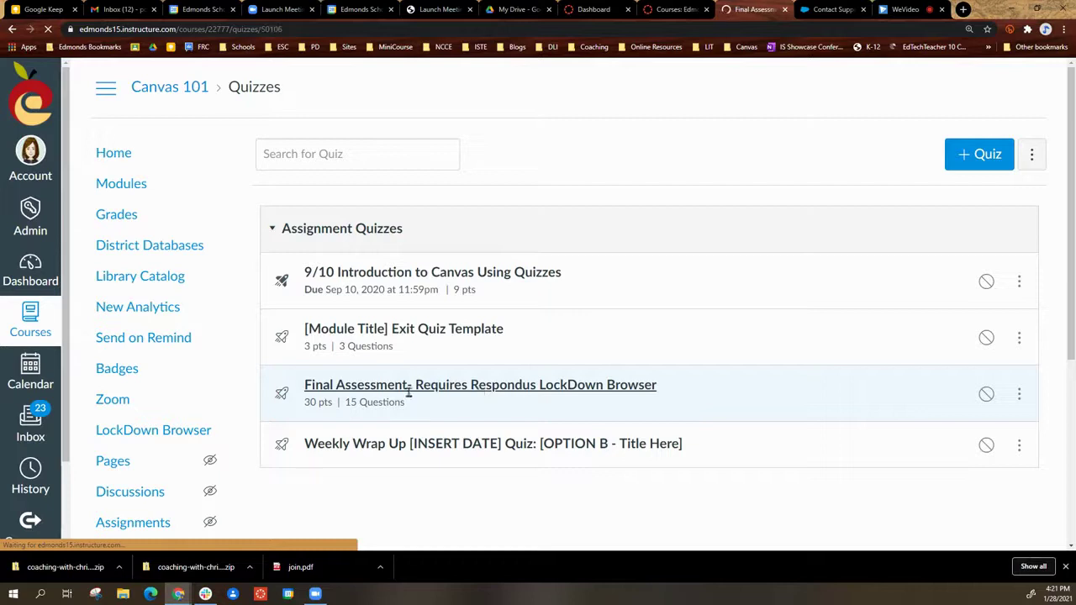
scroll(470, 447, down, 3)
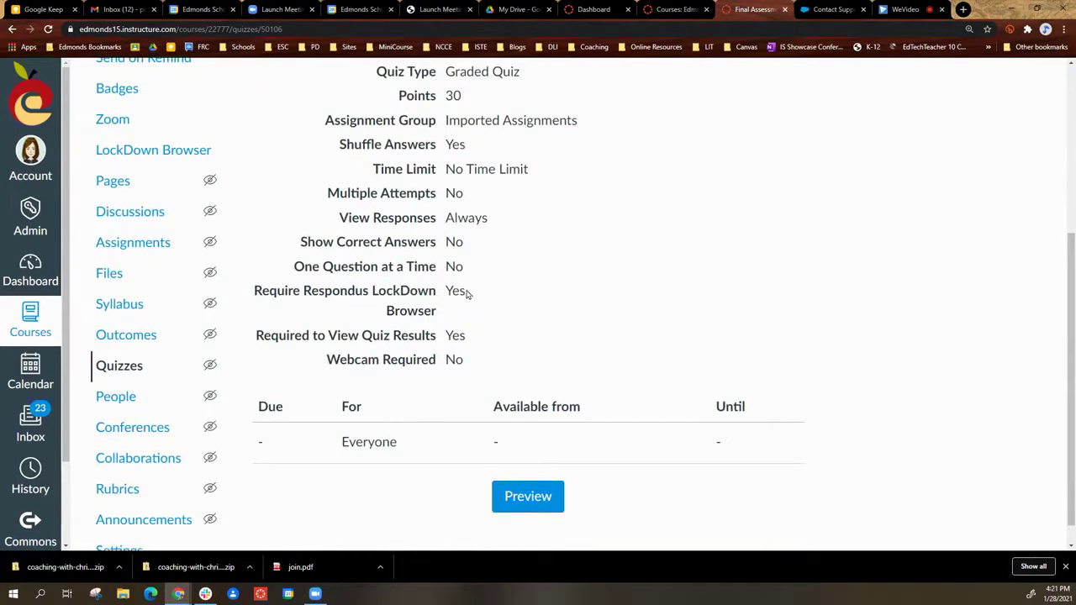
scroll(541, 308, up, 5)
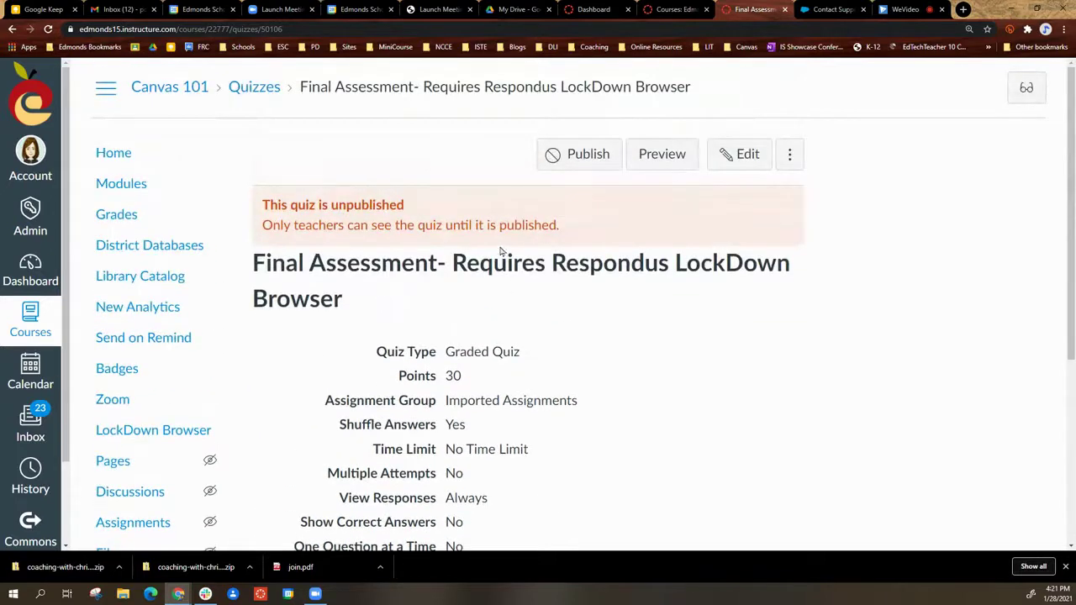
scroll(107, 420, down, 3)
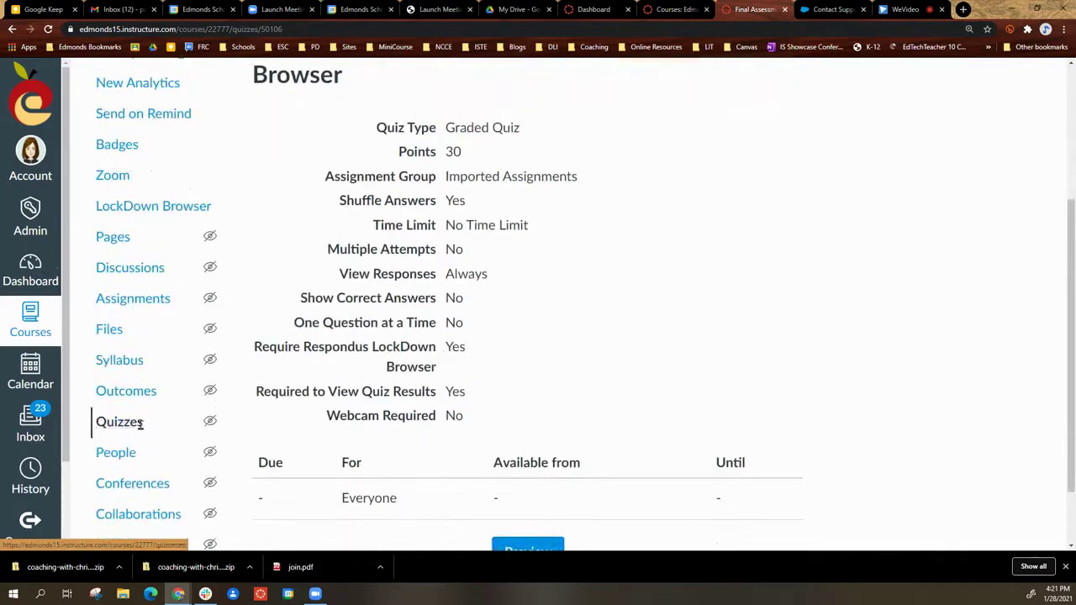
click(138, 428)
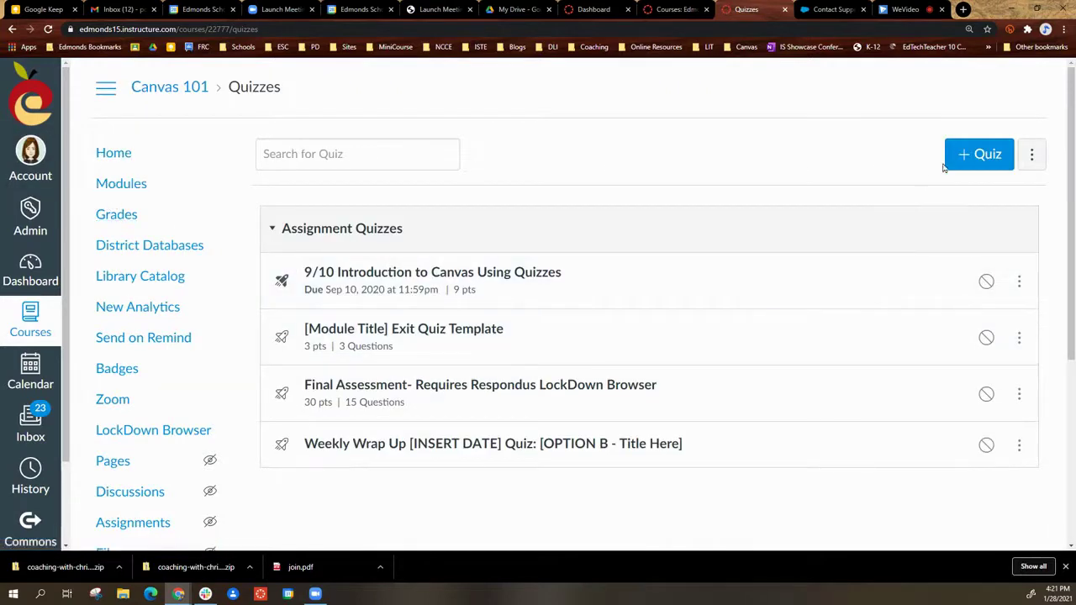
Create a new Classic Quizzes quiz titled 'Test Quiz' and show its empty Questions tab
click(958, 162)
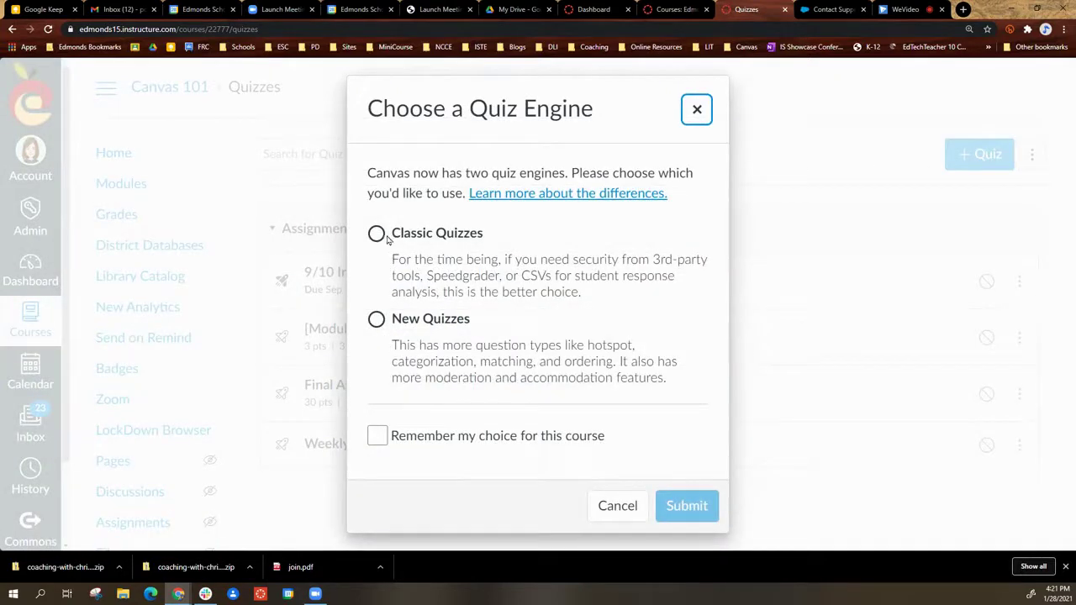
click(377, 239)
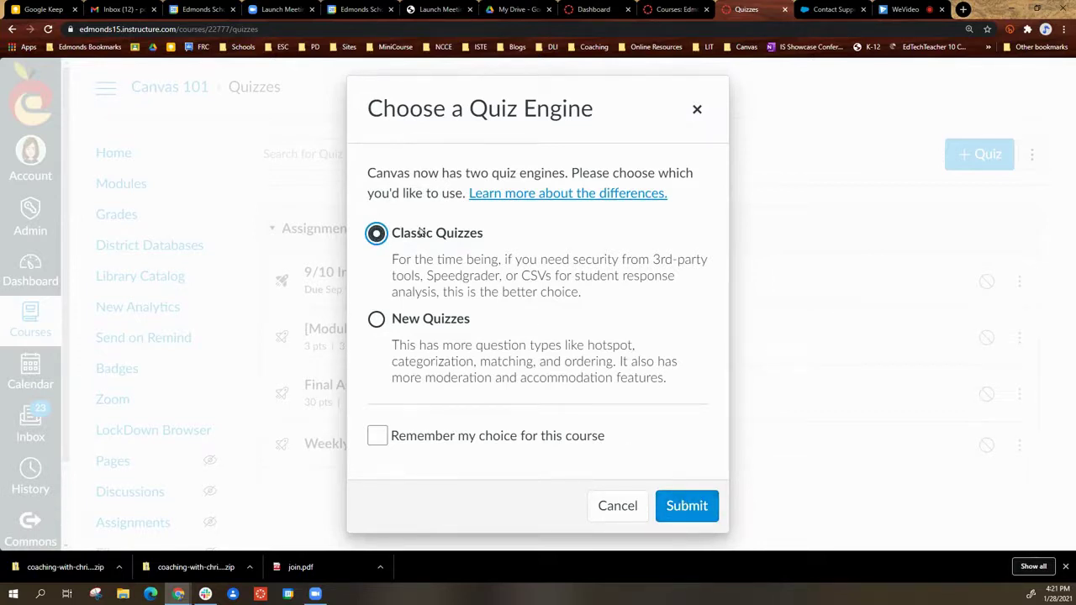
click(696, 510)
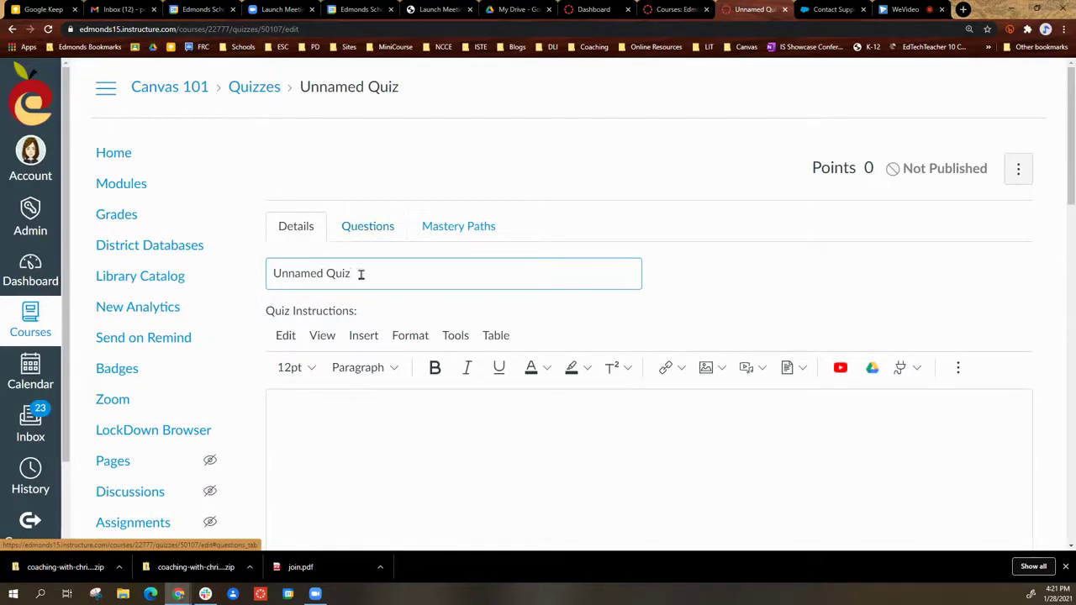
drag(361, 274, 175, 278)
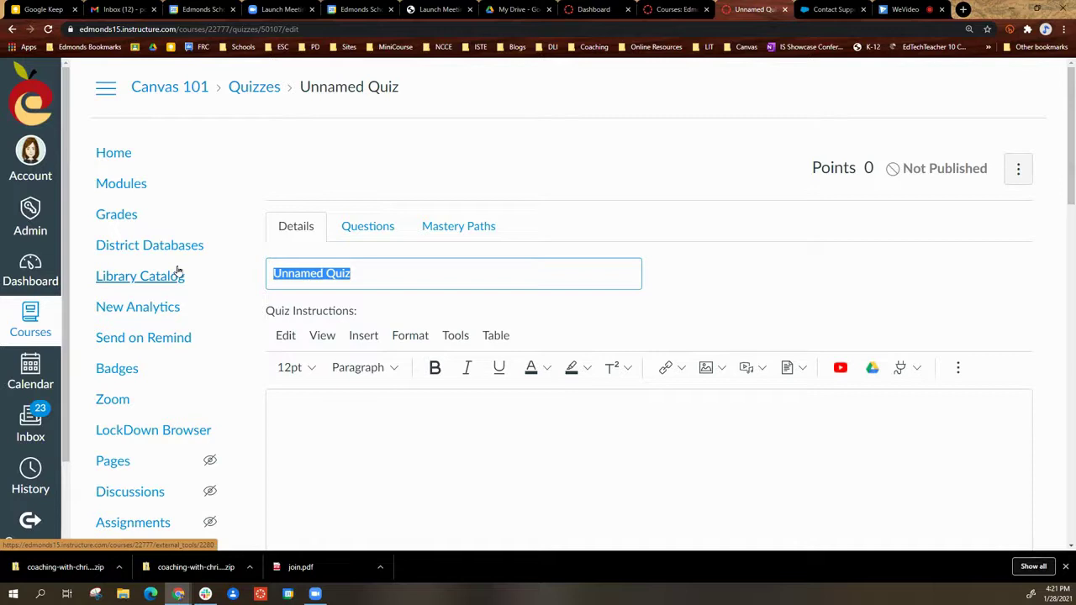
text(Test)
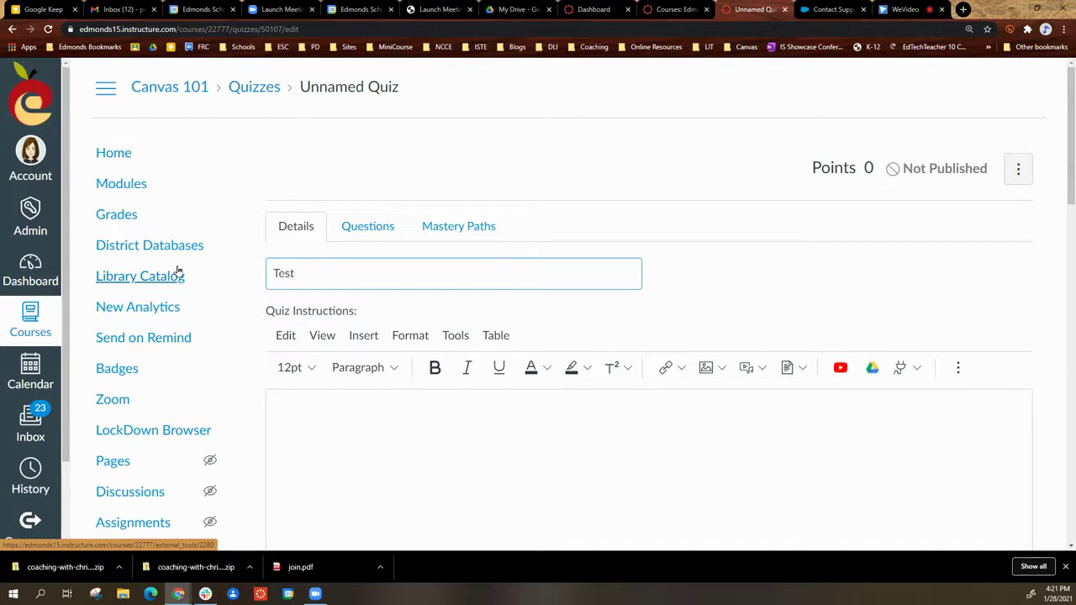
text( Quiz)
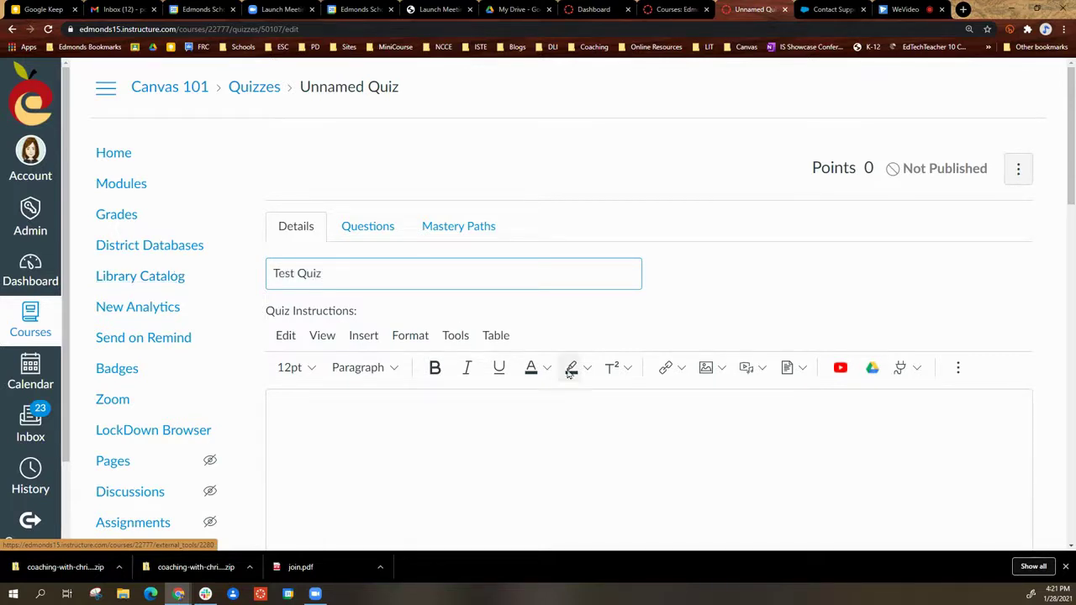
click(368, 226)
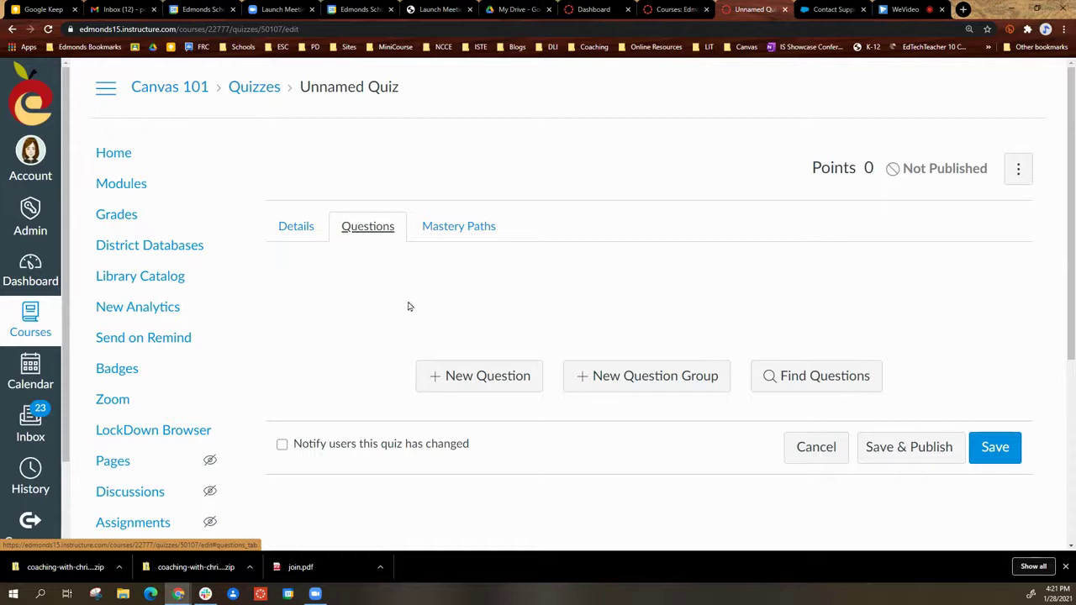
Add every question from the Final Assessment question bank to Test Quiz via Find Questions
click(838, 379)
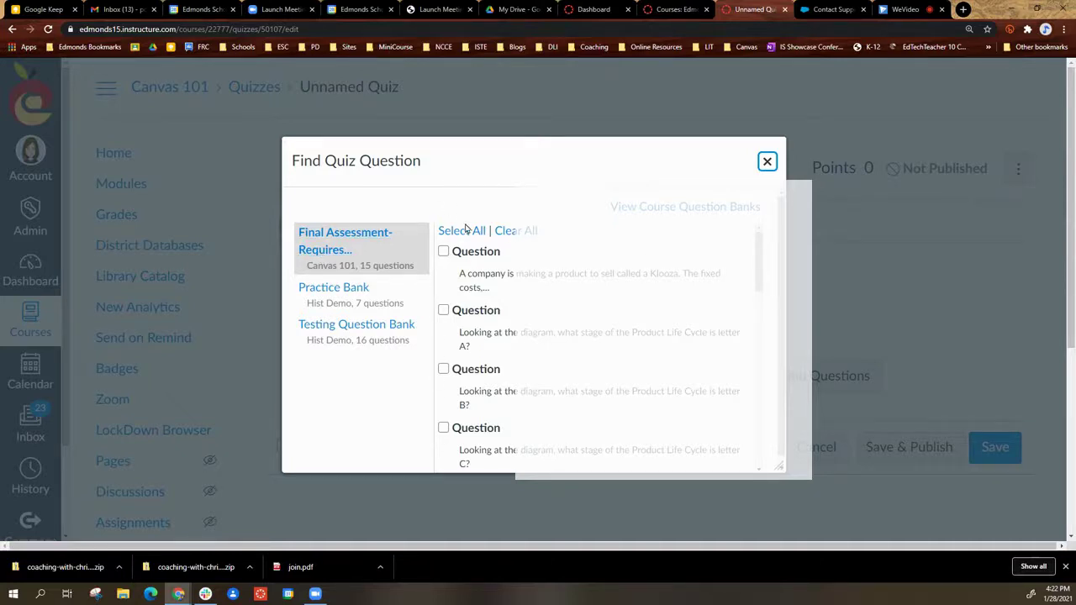
click(469, 235)
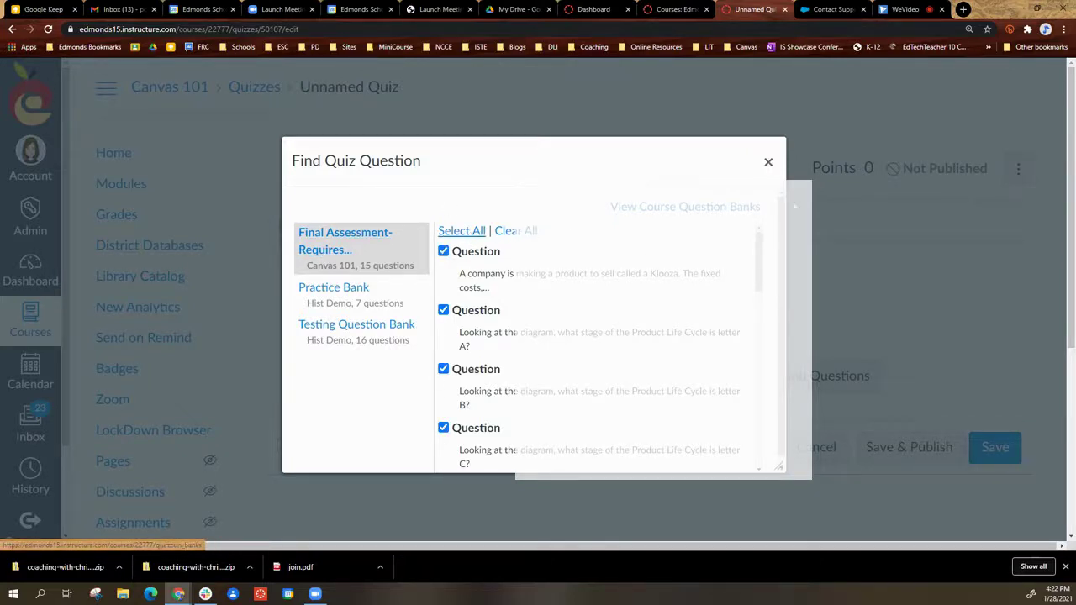
scroll(689, 359, down, 10)
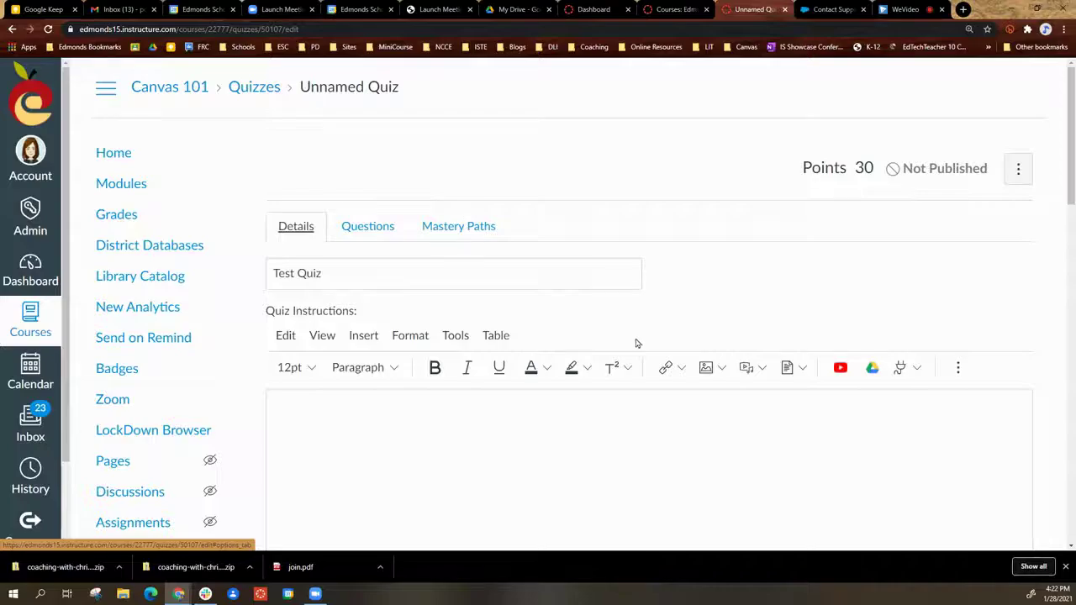
Save Test Quiz from the bottom of its edit page to show its 30-point summary
scroll(588, 416, down, 8)
scroll(992, 357, up, 8)
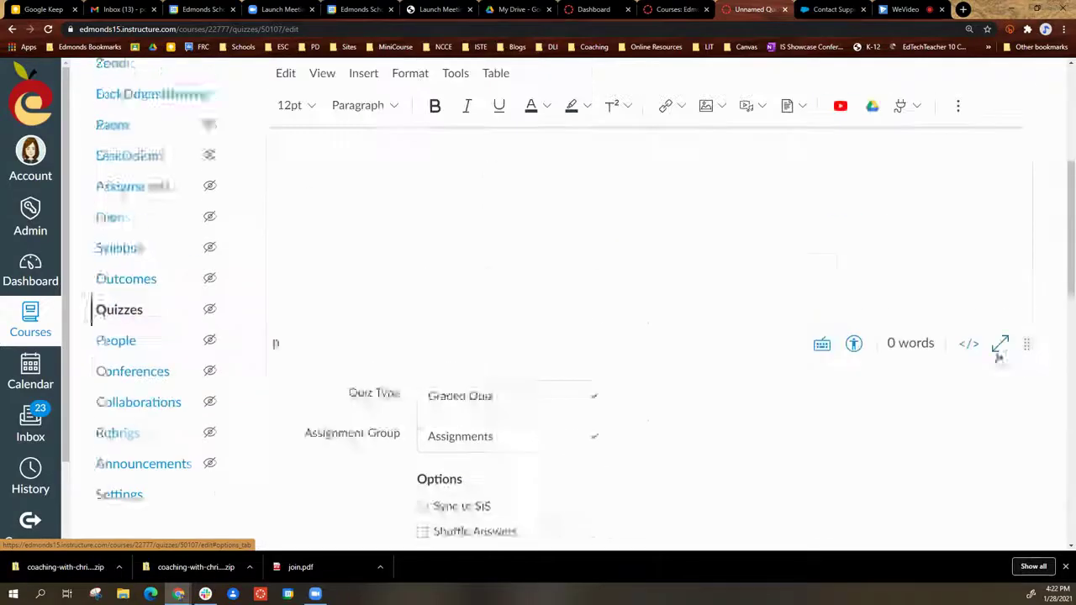
scroll(992, 362, down, 8)
scroll(989, 373, down, 10)
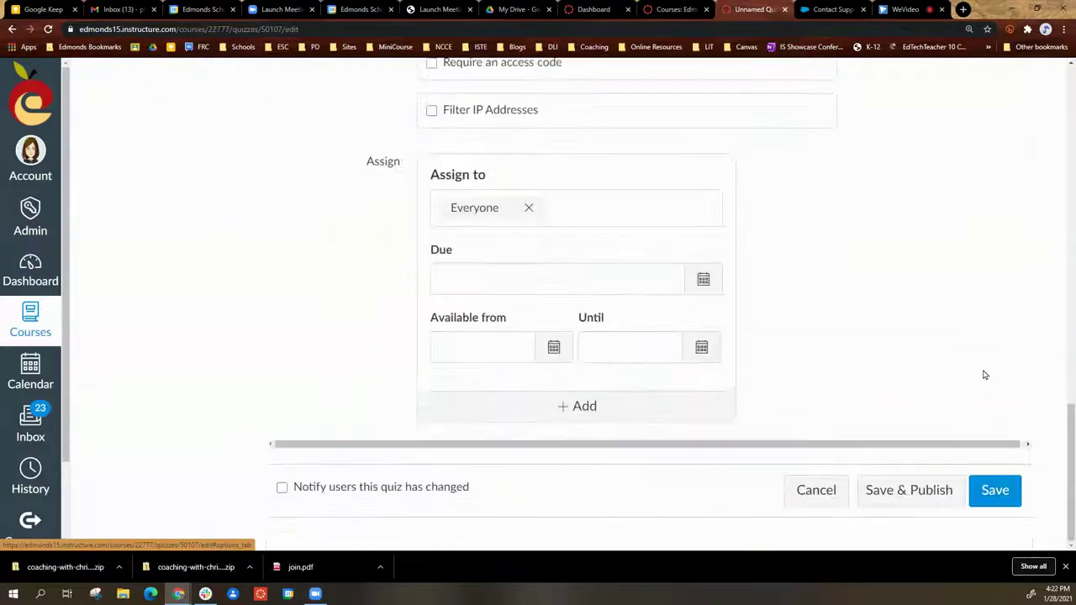
click(977, 490)
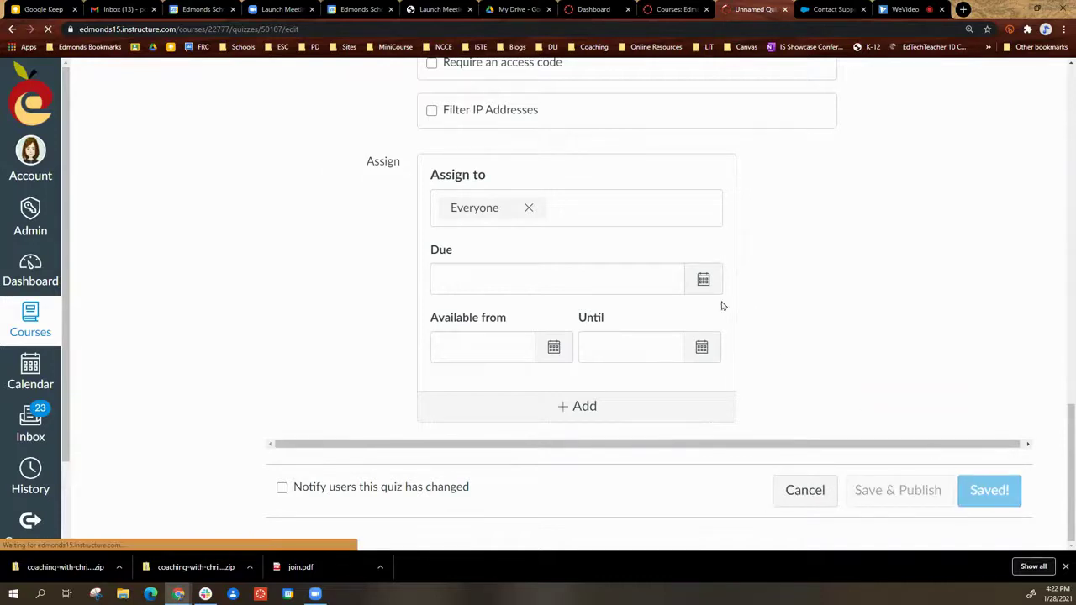
scroll(589, 370, down, 3)
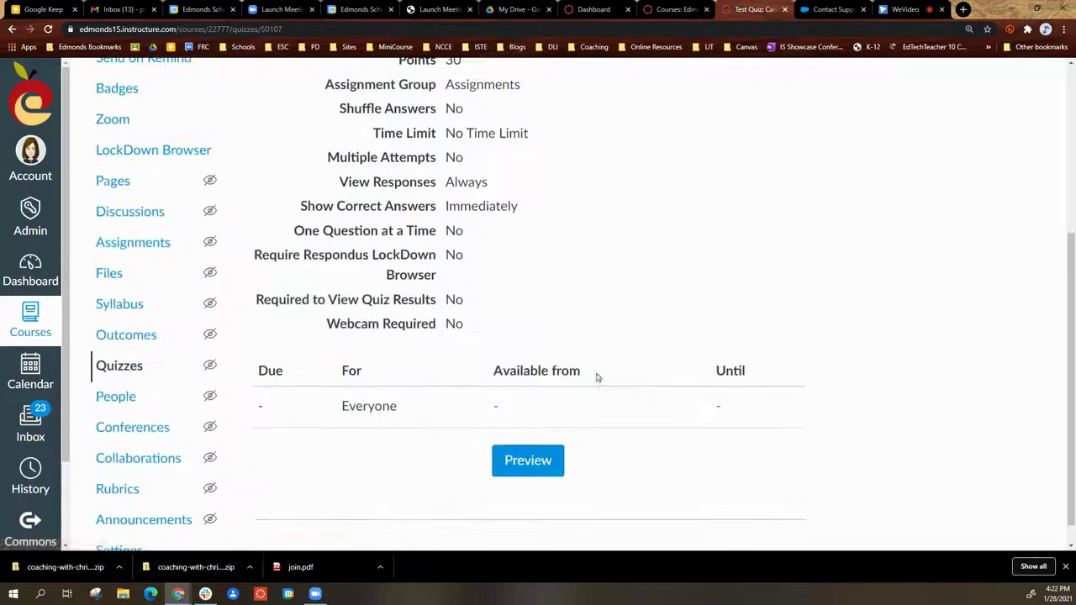